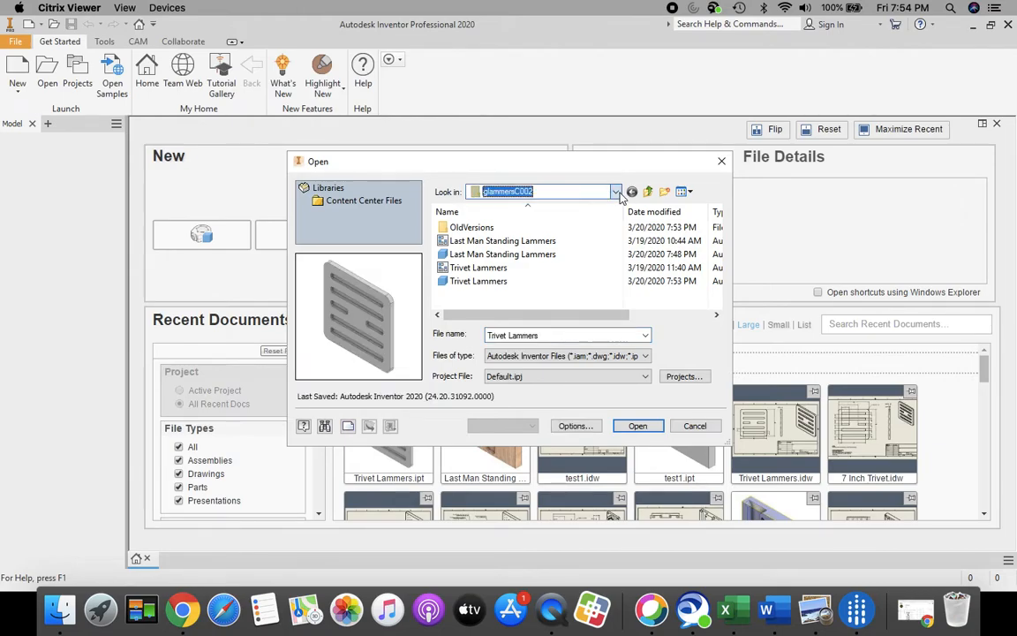
# Open the existing trivet part file, not the drawing of the same name
pyautogui.click(616, 192)
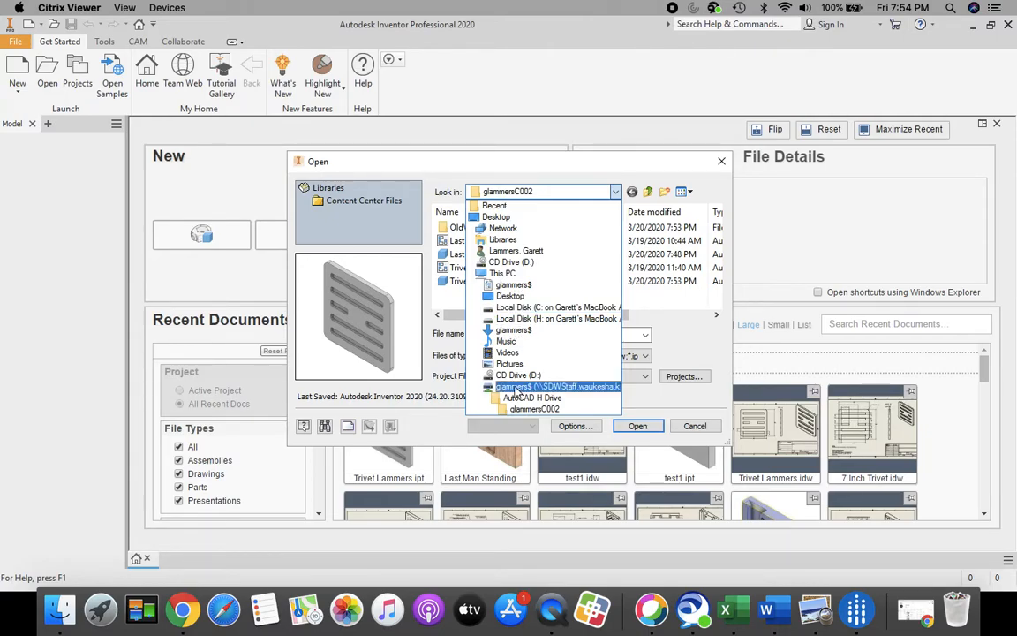
pyautogui.click(574, 191)
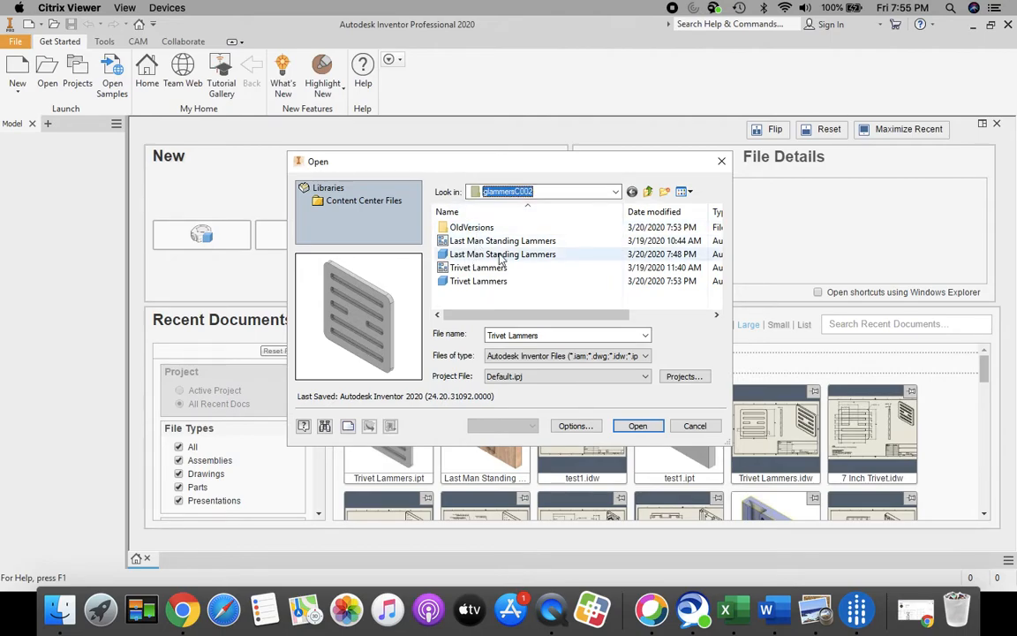
pyautogui.click(466, 282)
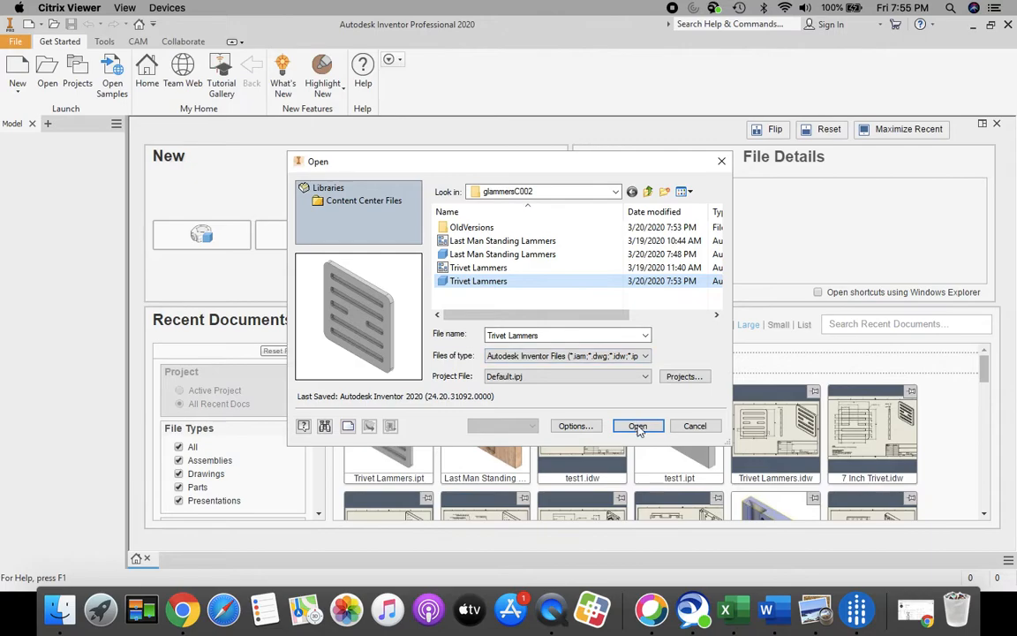
pyautogui.click(638, 428)
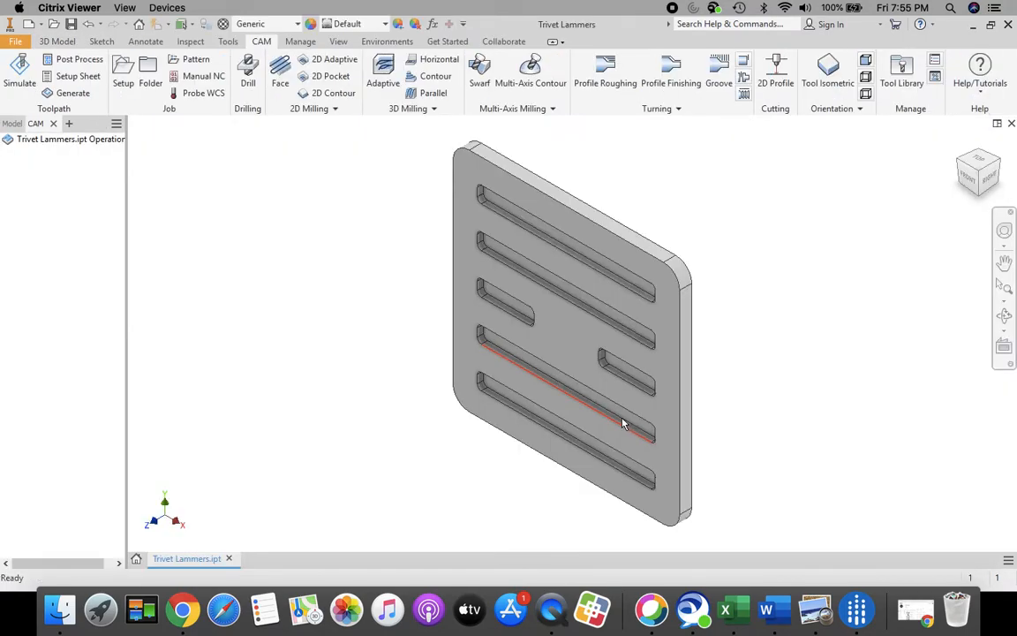
# Start a CAM milling setup for the trivet and place its work coordinate origin at the model origin
pyautogui.click(55, 42)
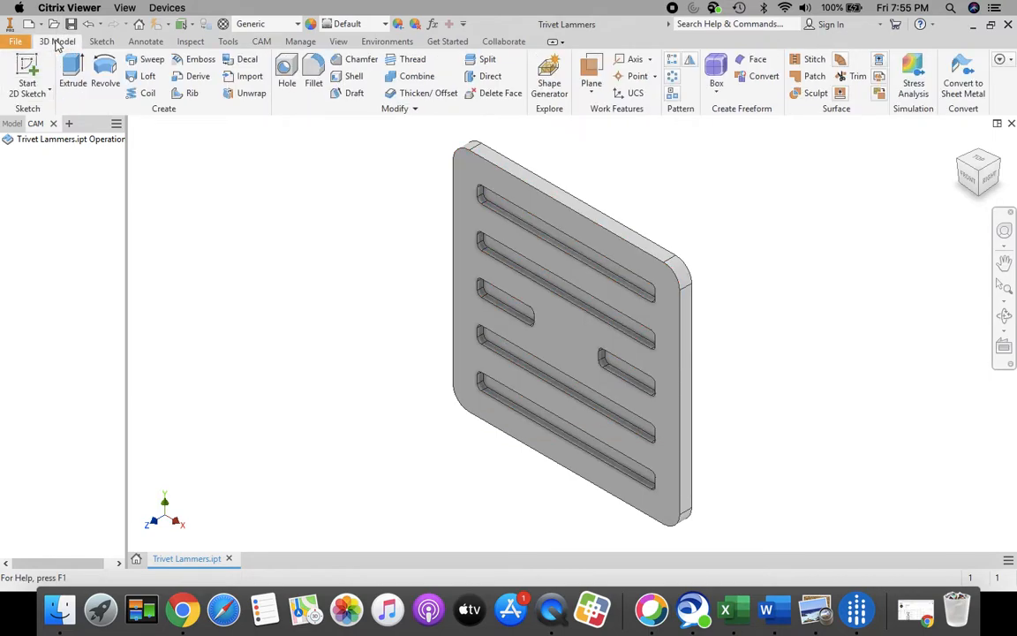
pyautogui.click(261, 42)
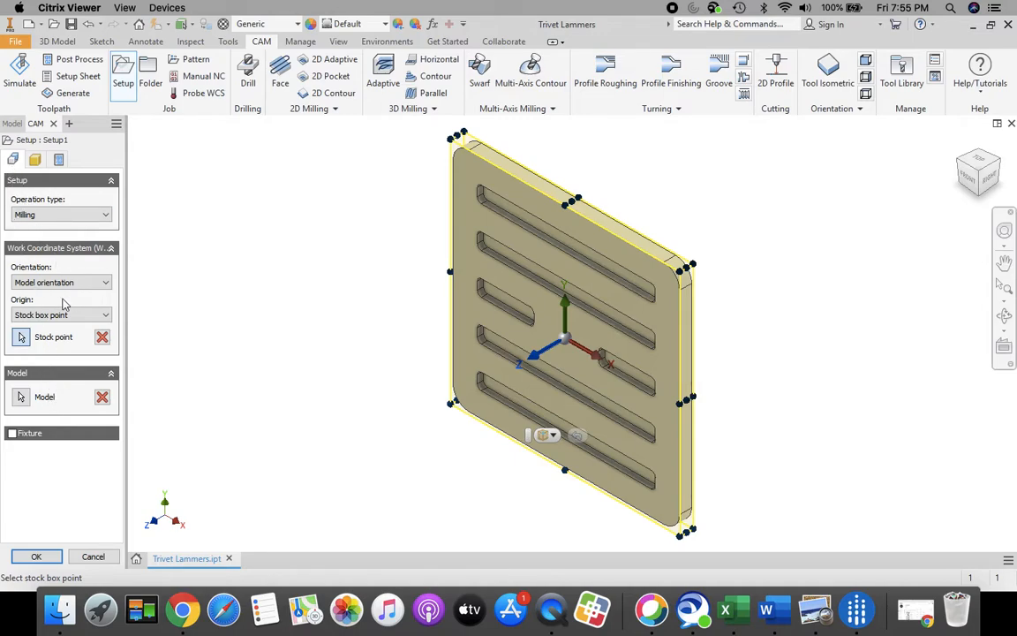
pyautogui.click(106, 316)
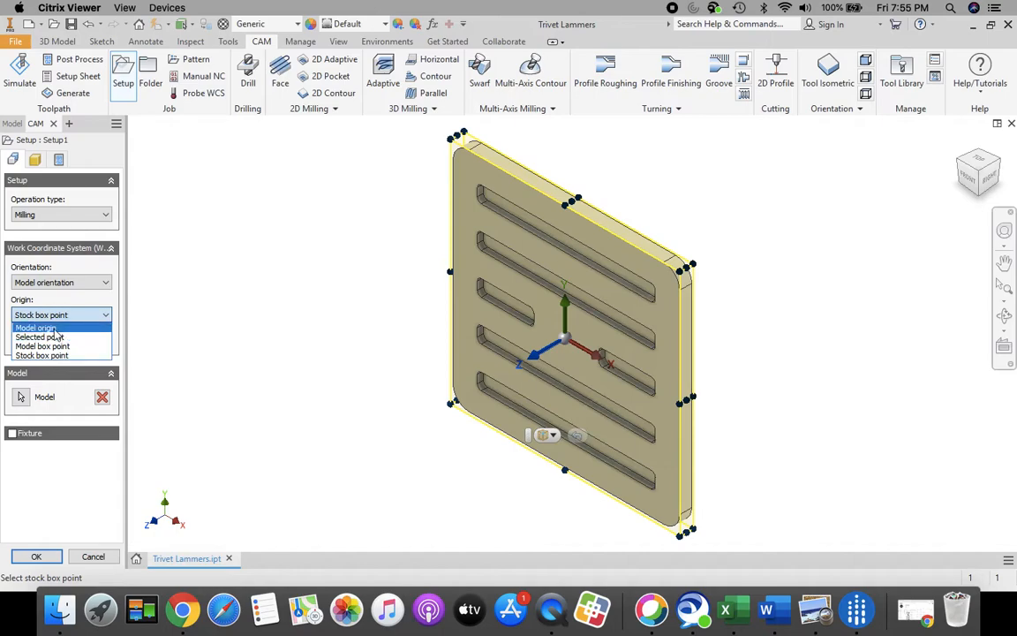
pyautogui.click(56, 329)
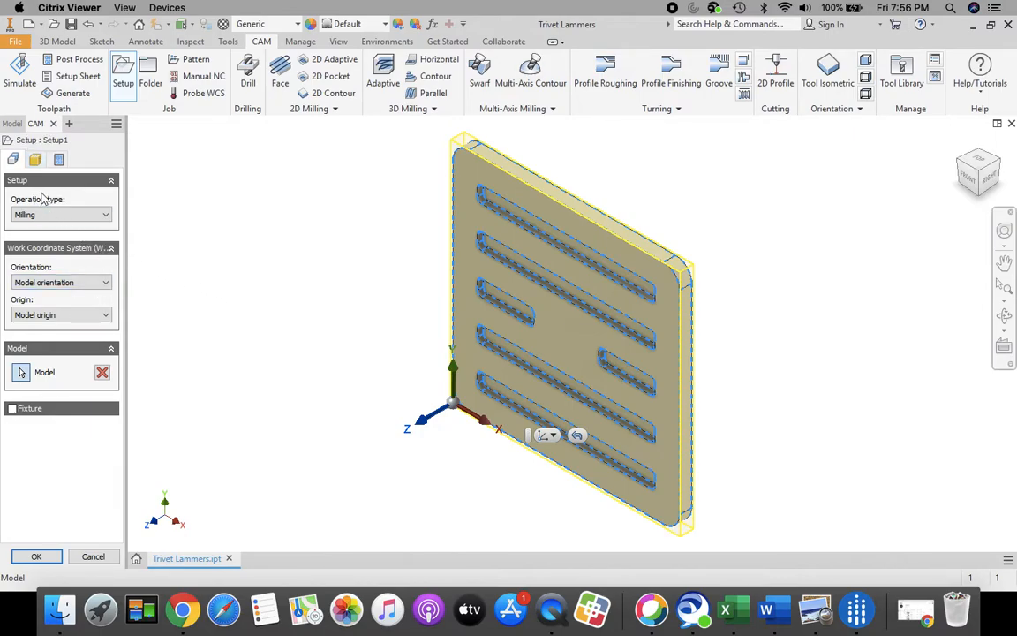
# Set the setup's stock offset mode to No additional stock
pyautogui.click(35, 160)
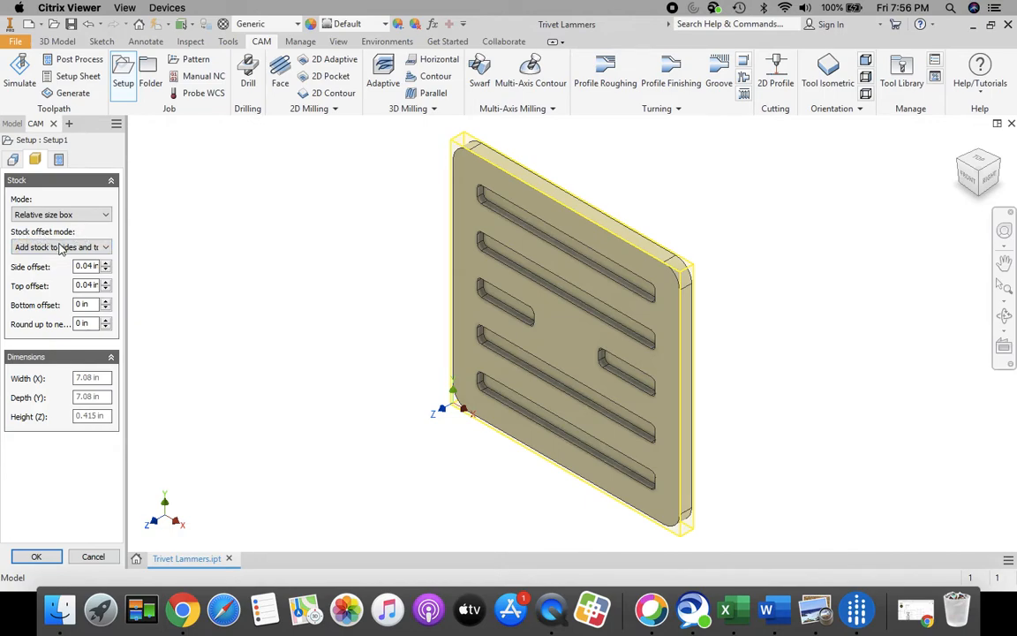
pyautogui.click(105, 248)
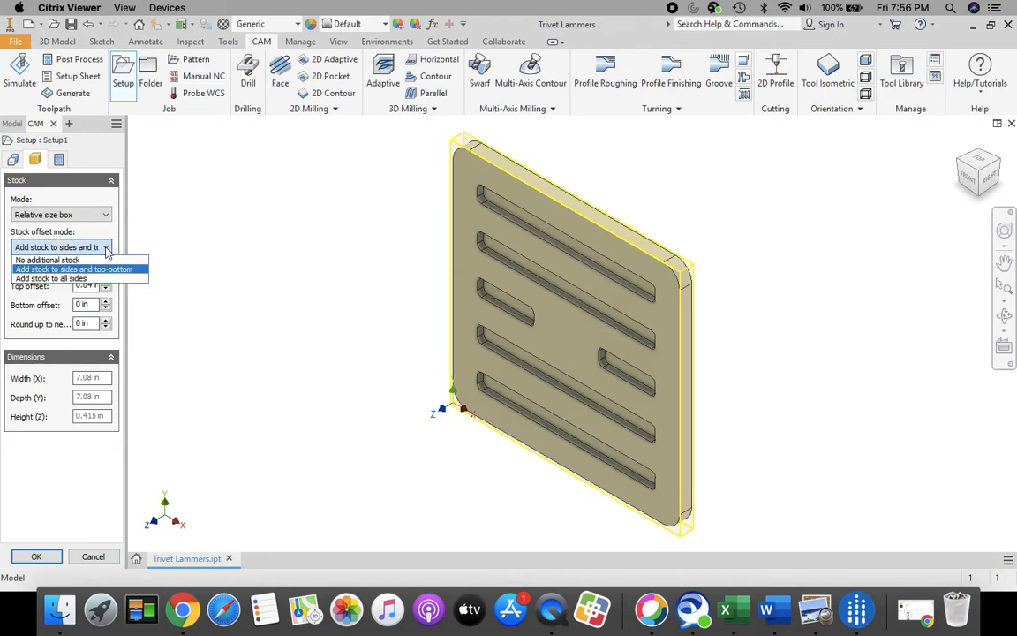
pyautogui.click(44, 262)
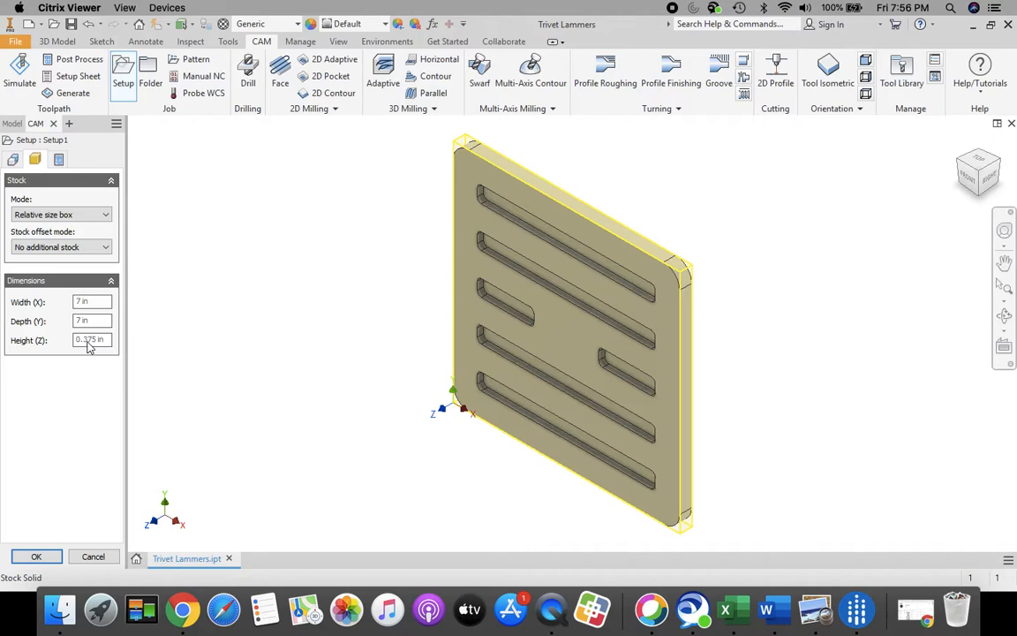
# Name the setup's program "Trivet" followed by the owner's surname and accept the setup
pyautogui.click(59, 160)
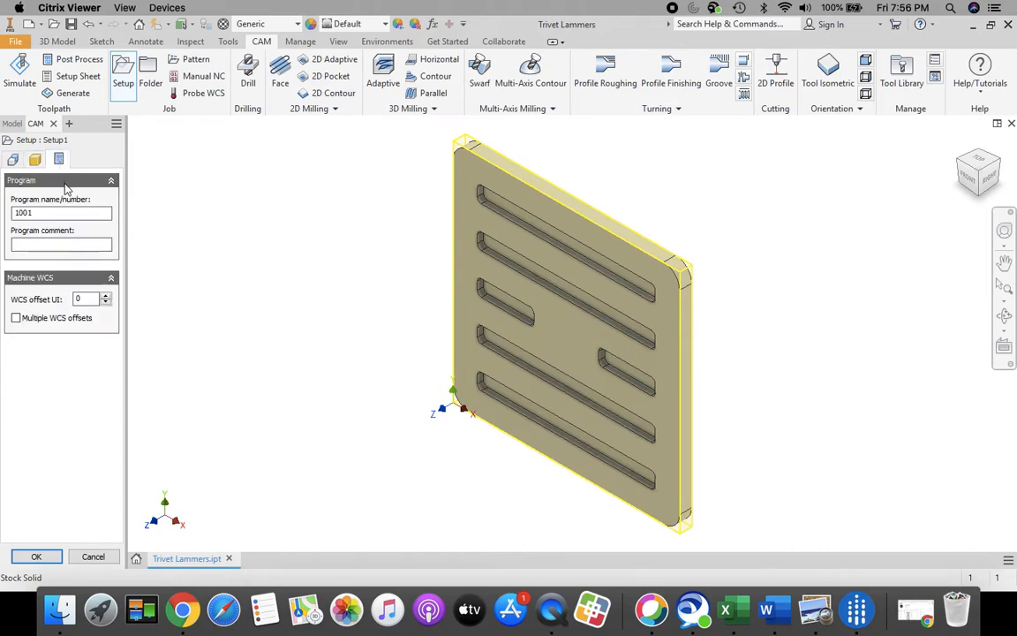
pyautogui.moveTo(37, 216); pyautogui.dragTo(5, 218)
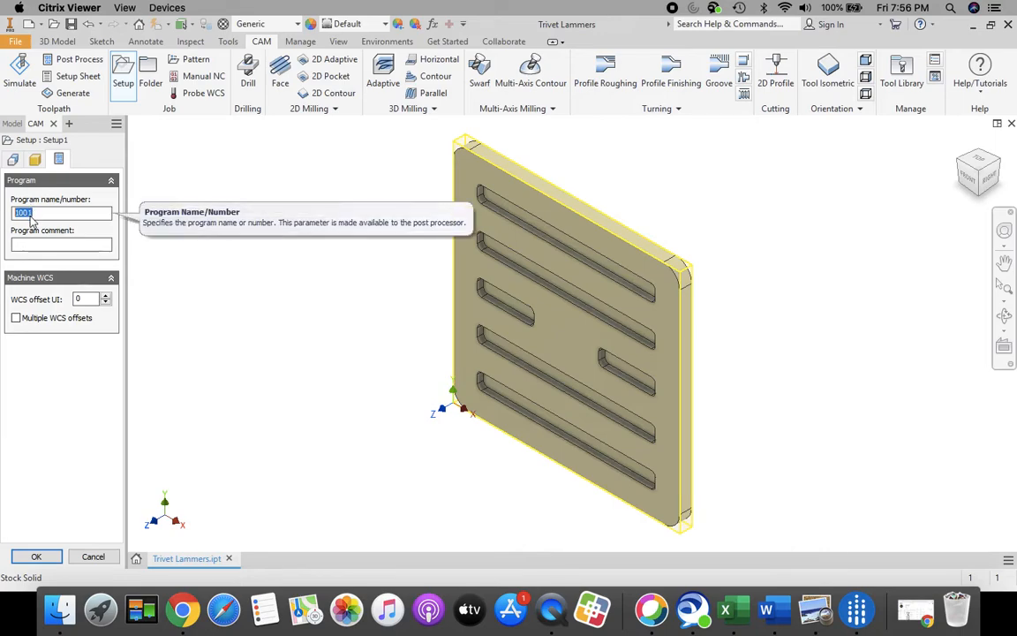
pyautogui.write('Trivet Lammers')
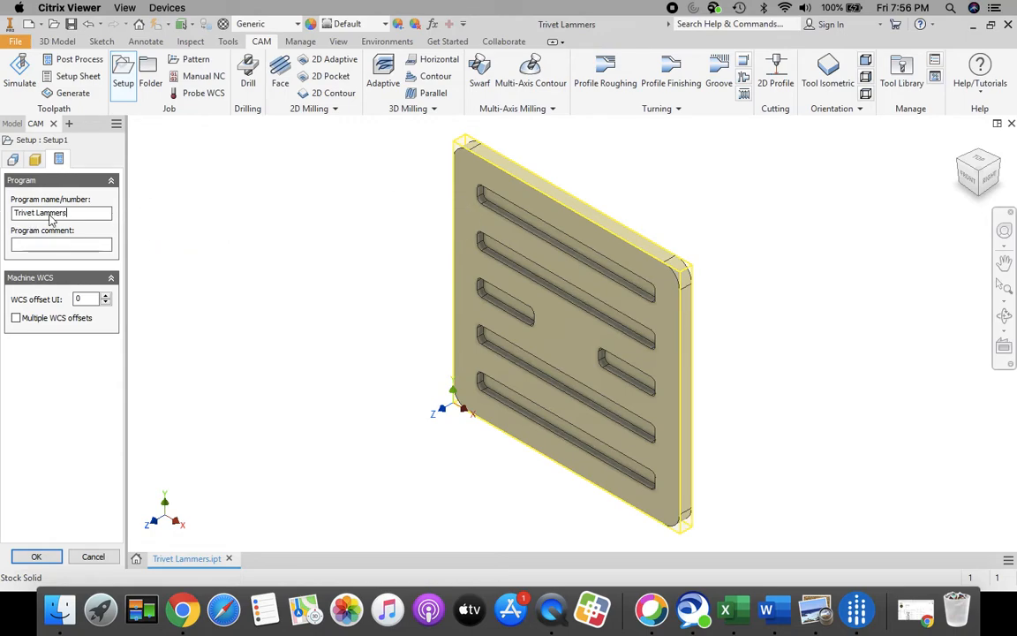
pyautogui.click(37, 556)
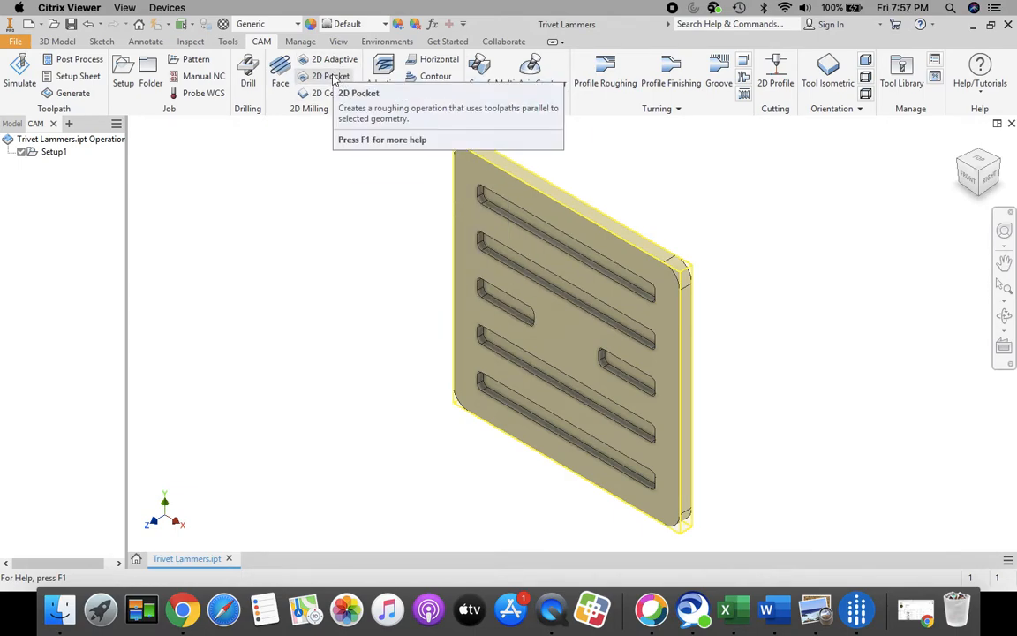
# Start a 2D Pocket operation and assign it tool #1, the 1/8" flat end mill from the End Mills sample library
pyautogui.click(329, 77)
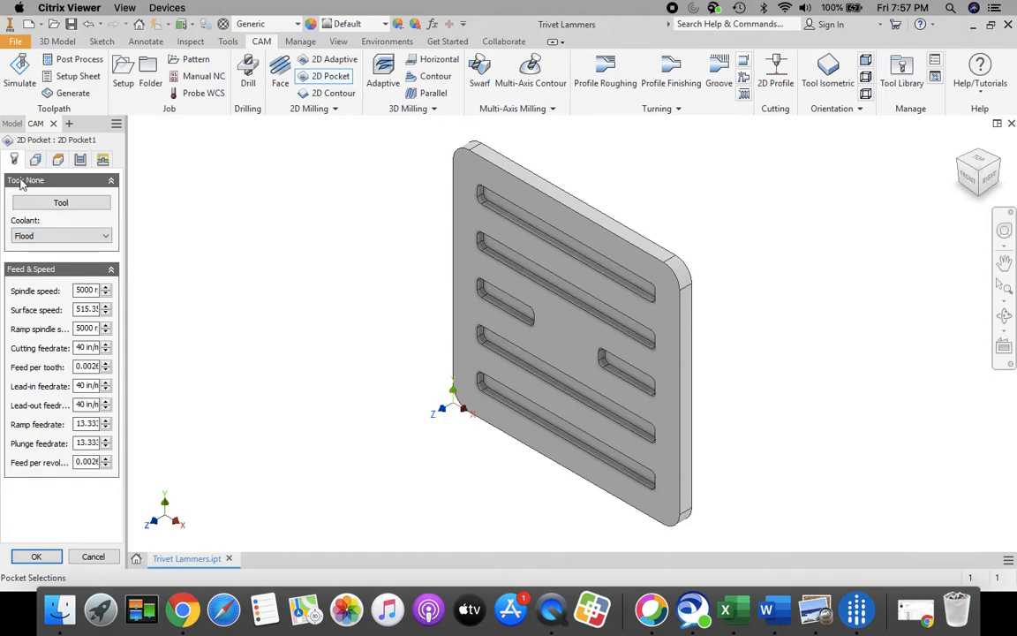
pyautogui.click(78, 207)
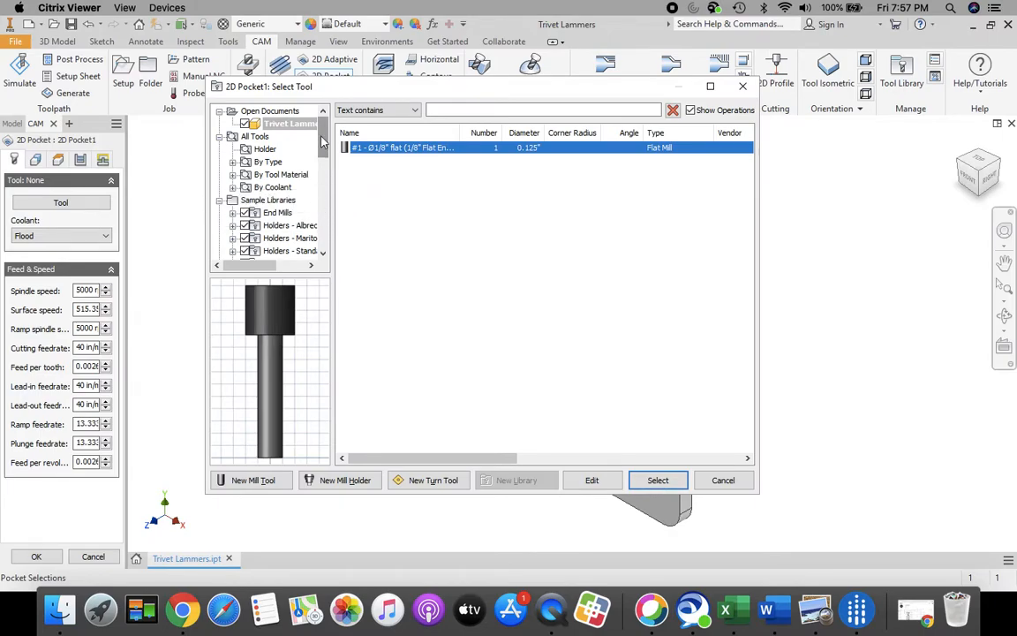
pyautogui.moveTo(325, 137); pyautogui.dragTo(326, 240)
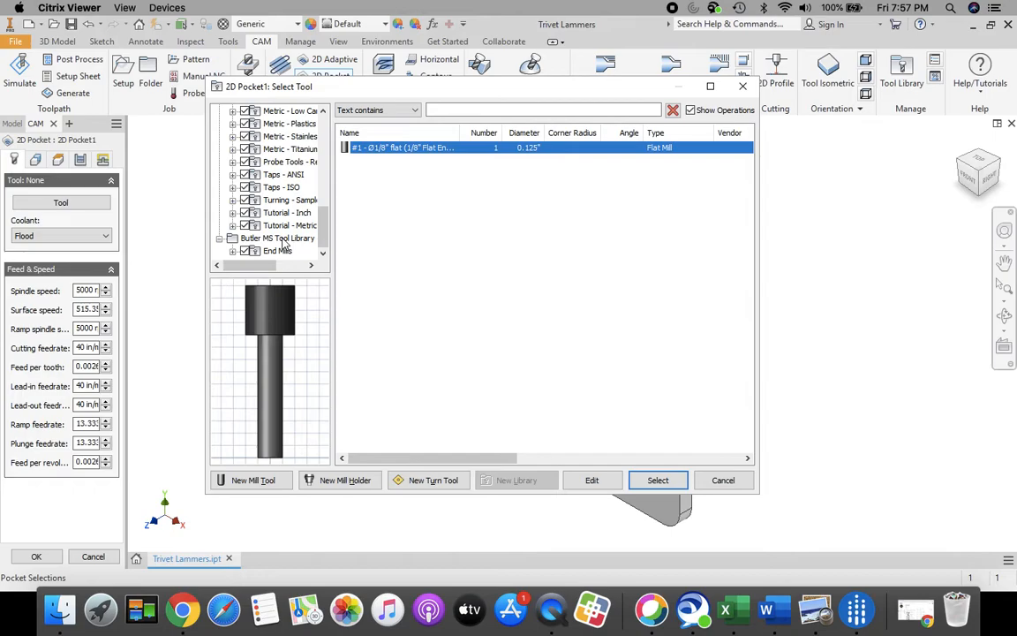
pyautogui.click(282, 239)
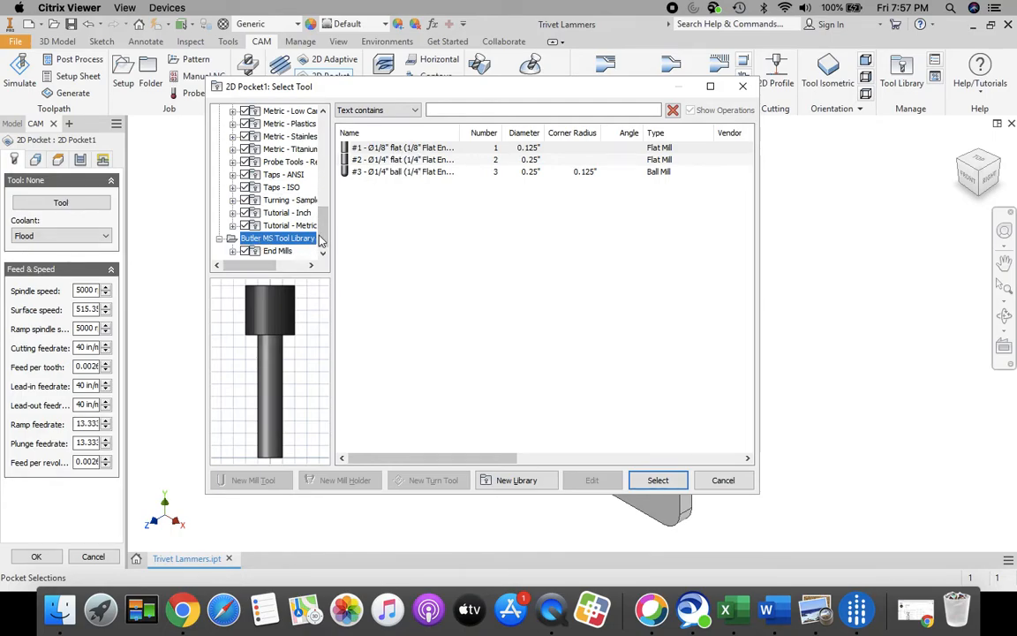
pyautogui.scroll(10, 232, 190)
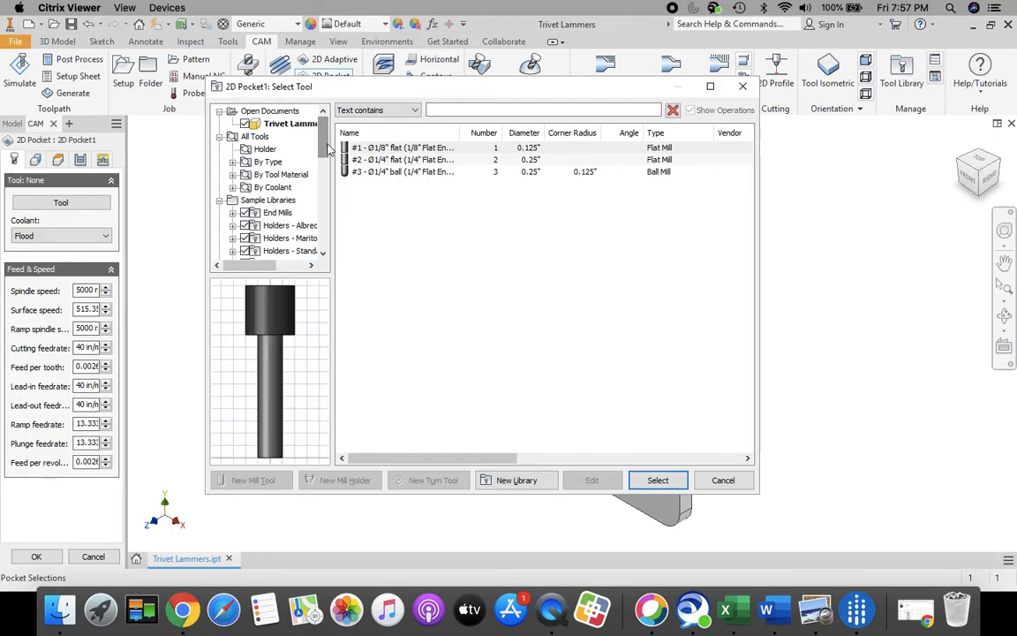
pyautogui.click(279, 216)
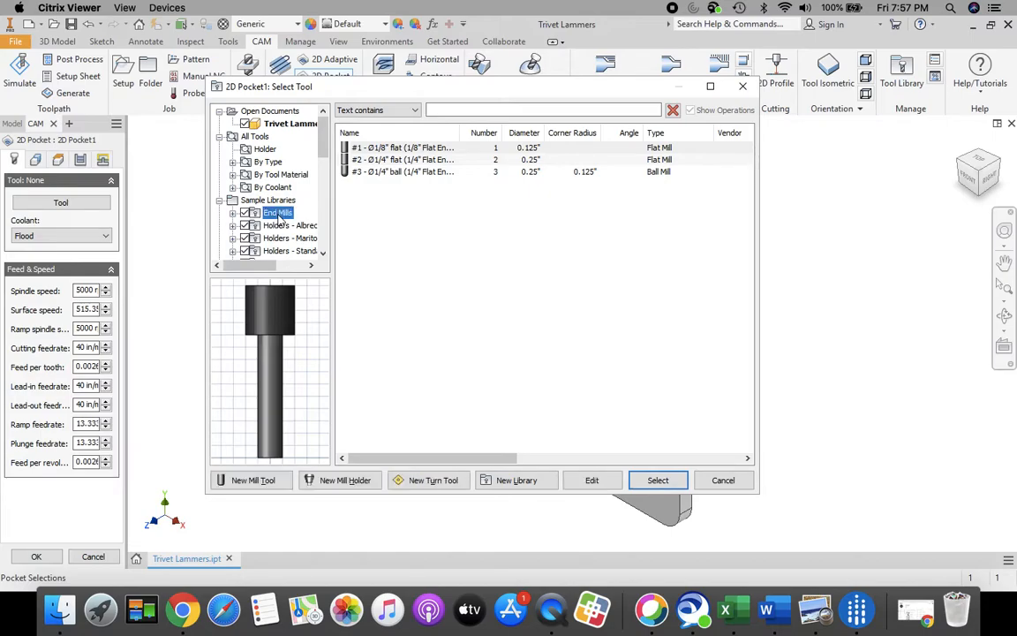
pyautogui.click(381, 151)
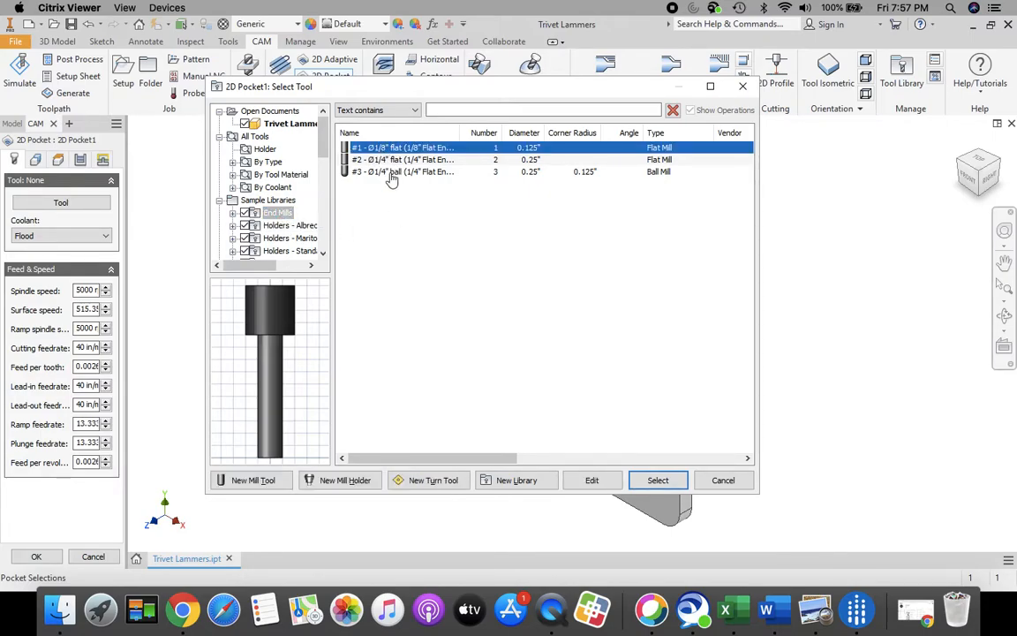
pyautogui.click(661, 482)
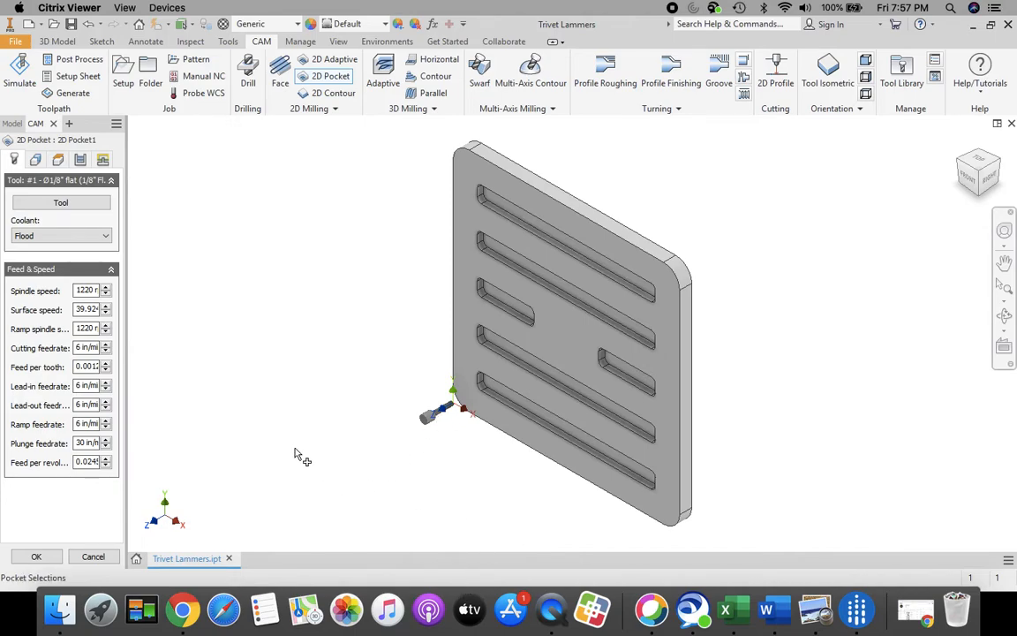
# Select the bottom contours of all six trivet slots as the 2D Pocket geometry
pyautogui.click(36, 161)
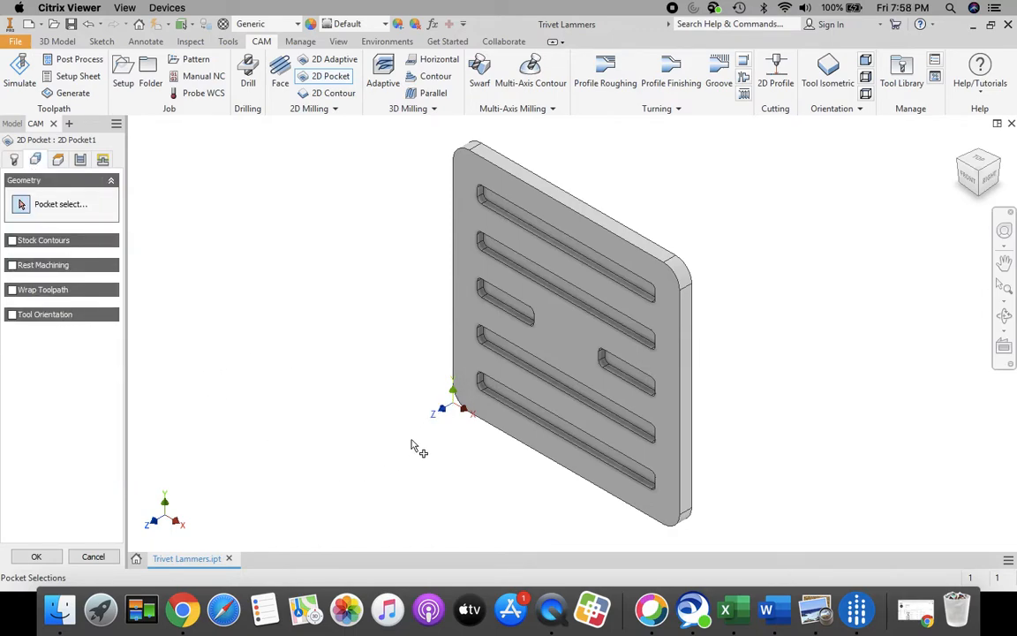
pyautogui.click(530, 296)
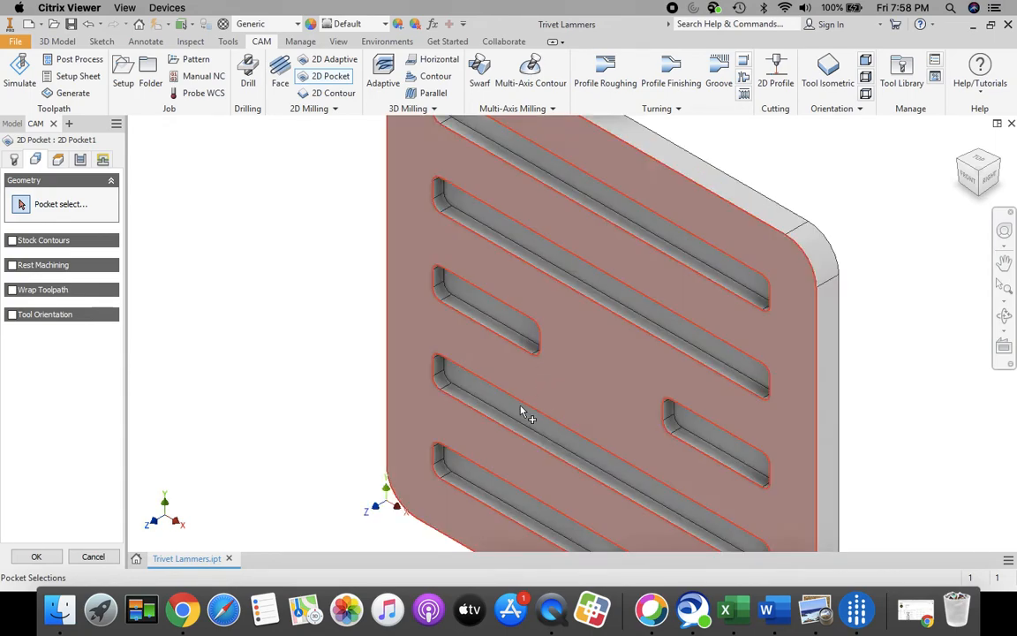
pyautogui.click(459, 472)
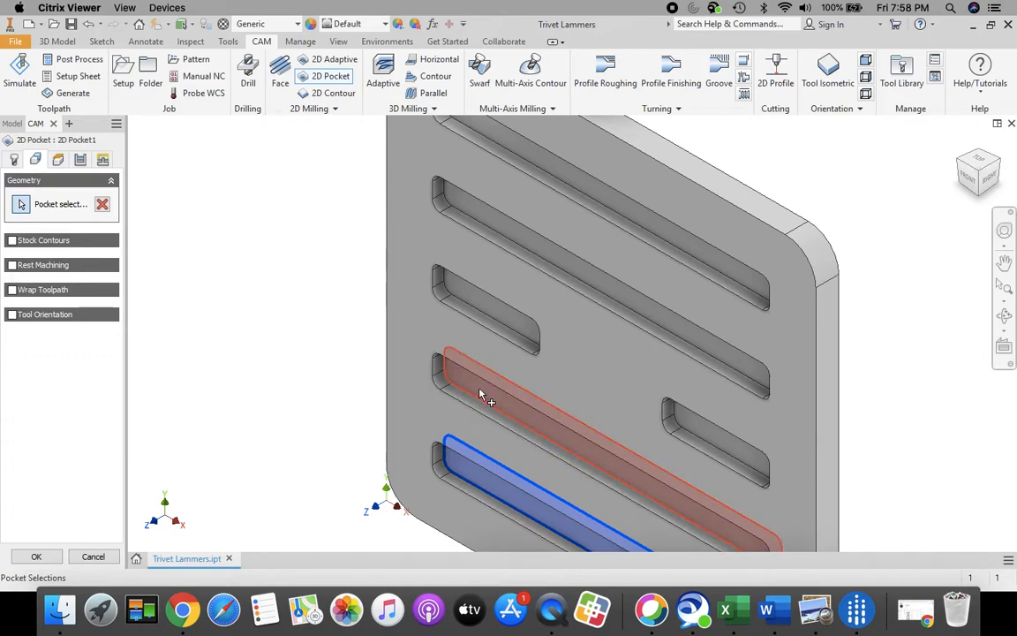
pyautogui.click(481, 395)
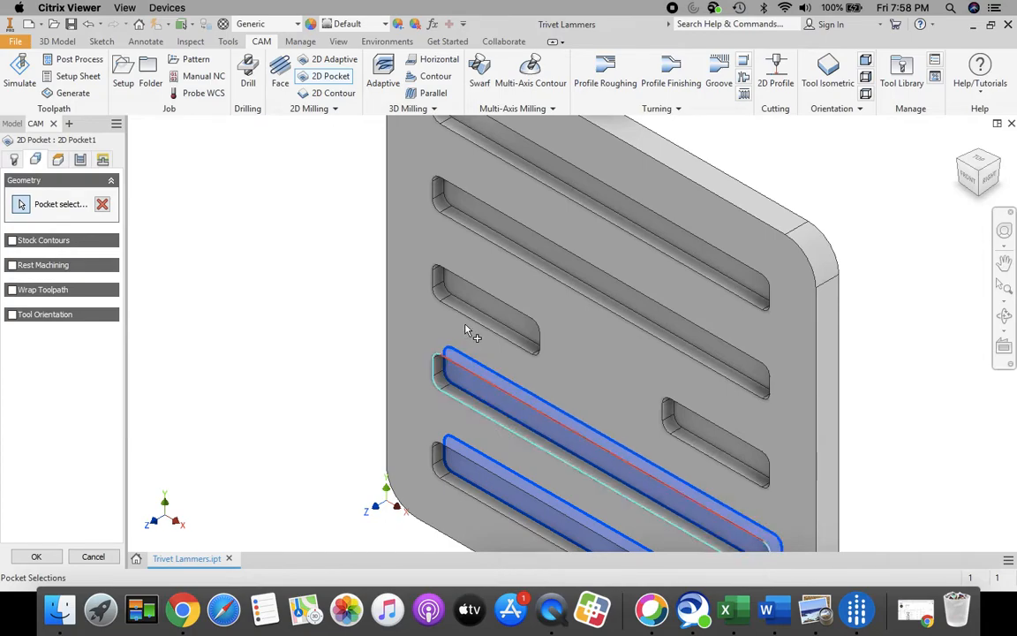
pyautogui.click(482, 305)
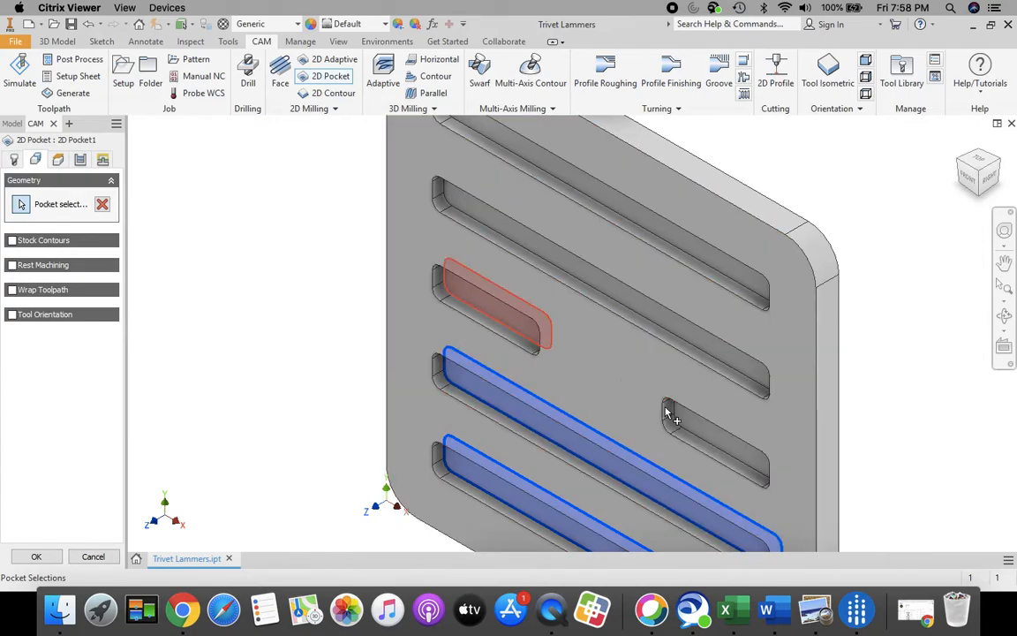
pyautogui.click(704, 439)
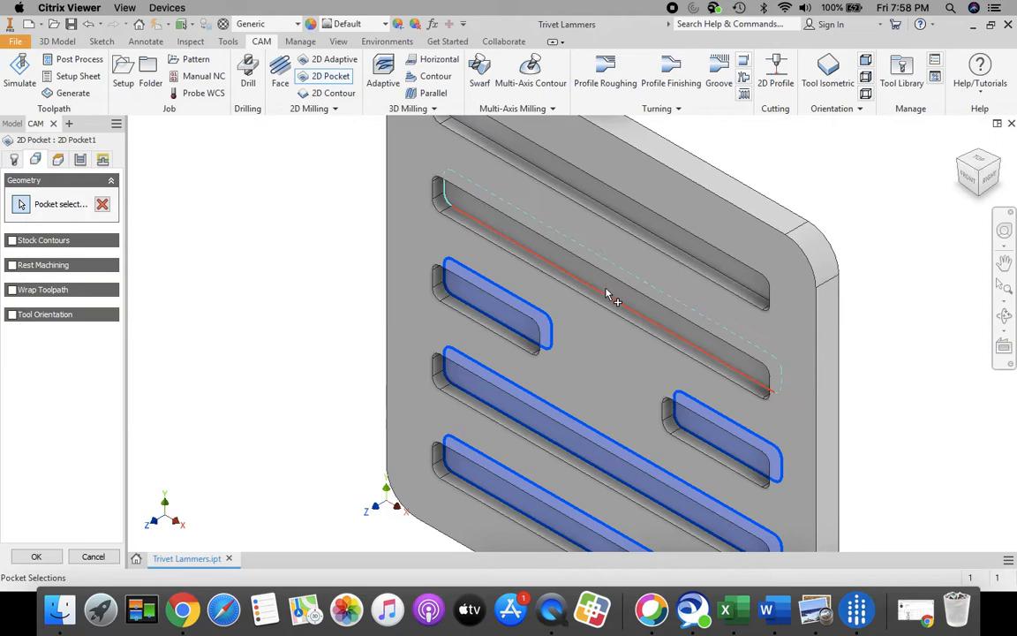
pyautogui.click(608, 284)
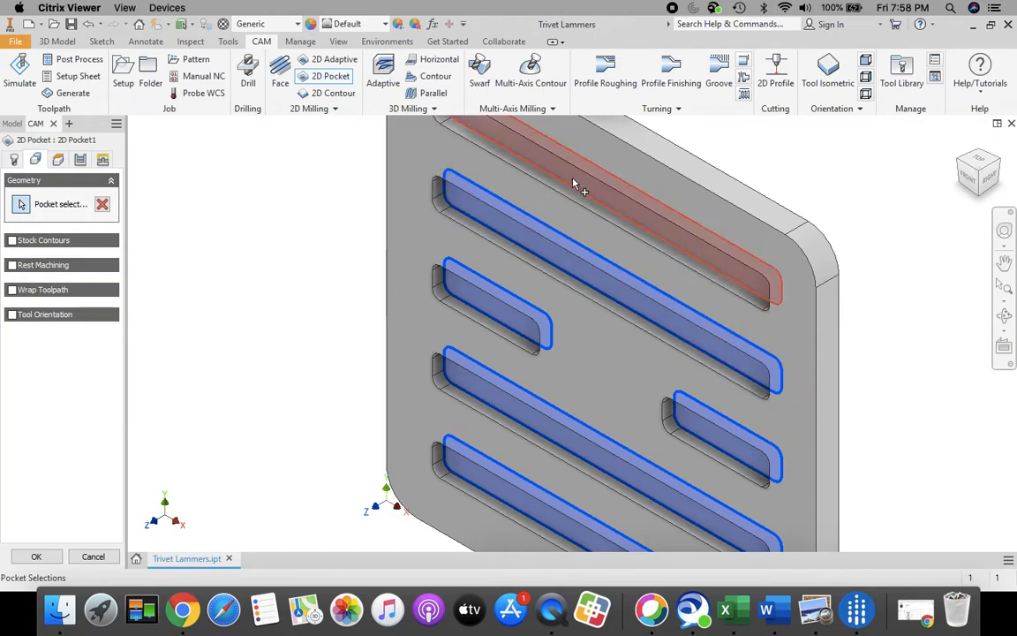
pyautogui.click(498, 156)
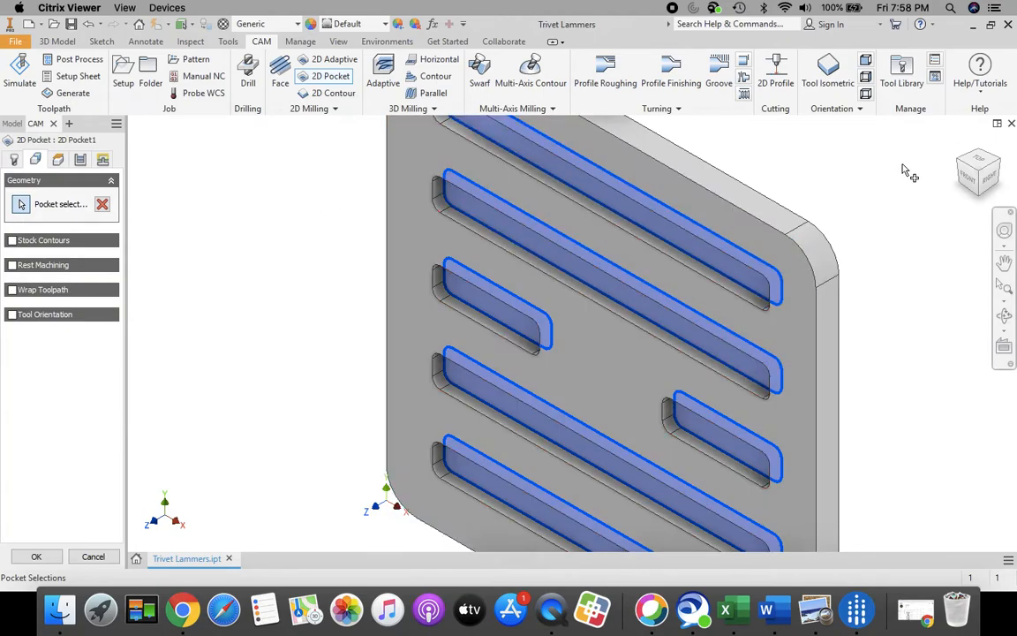
pyautogui.click(960, 143)
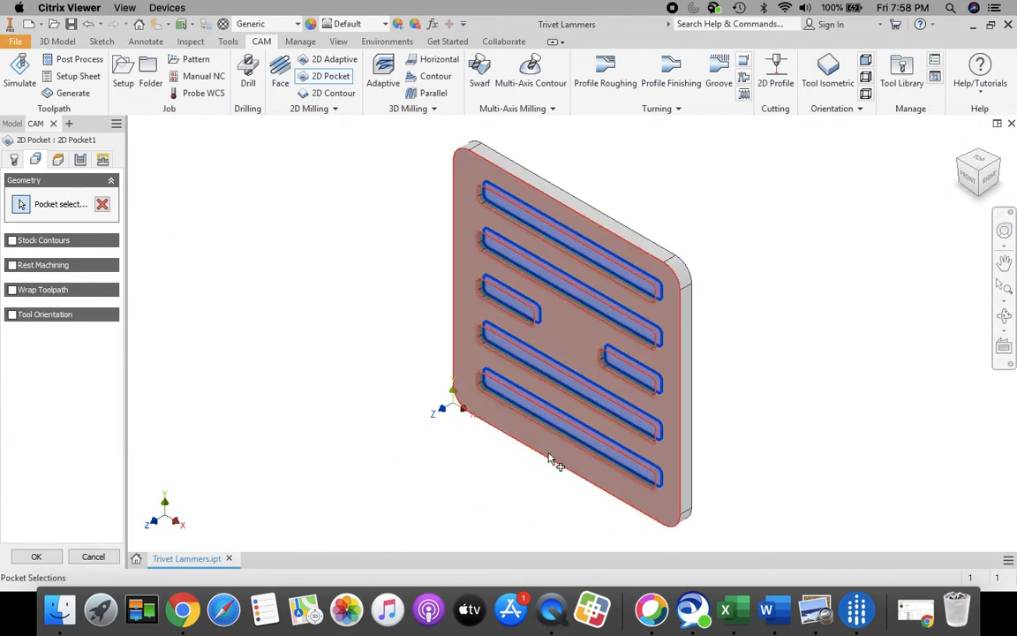
# Set the pocket operation's clearance height to be measured from Model top
pyautogui.click(58, 160)
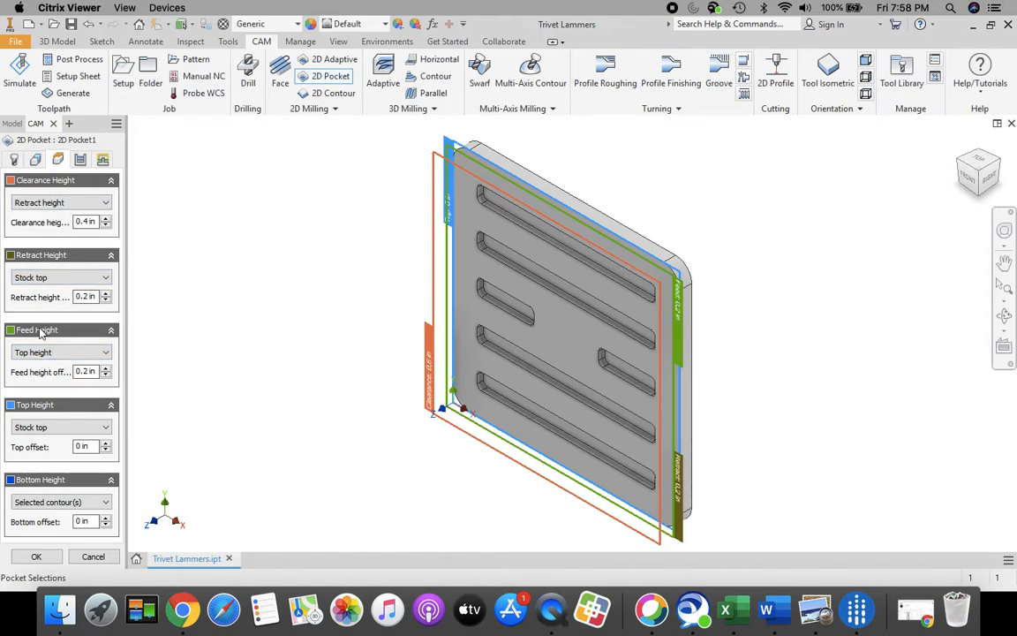
pyautogui.click(104, 205)
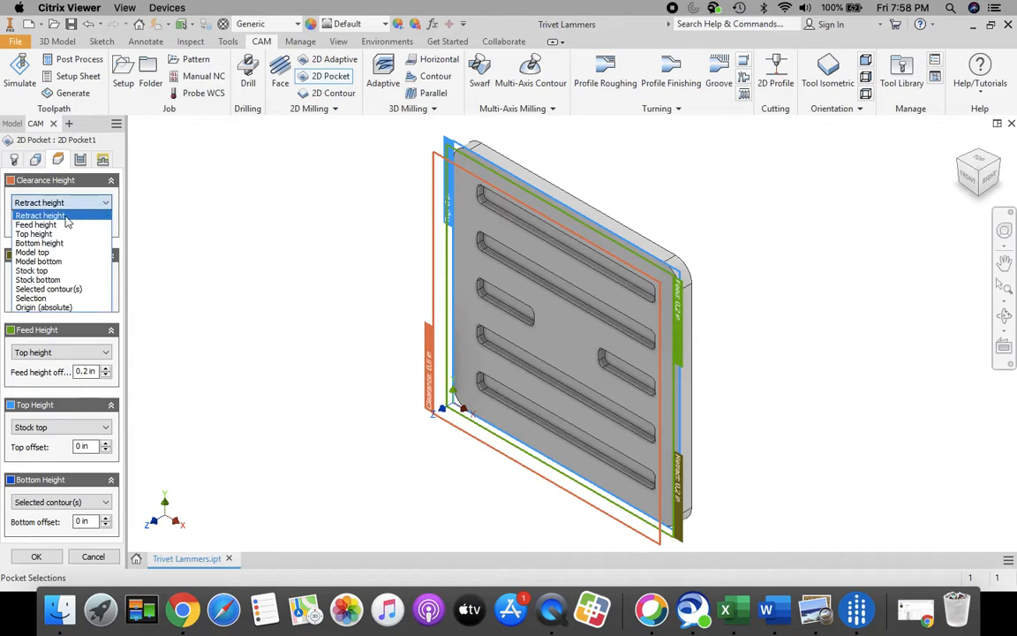
pyautogui.click(52, 255)
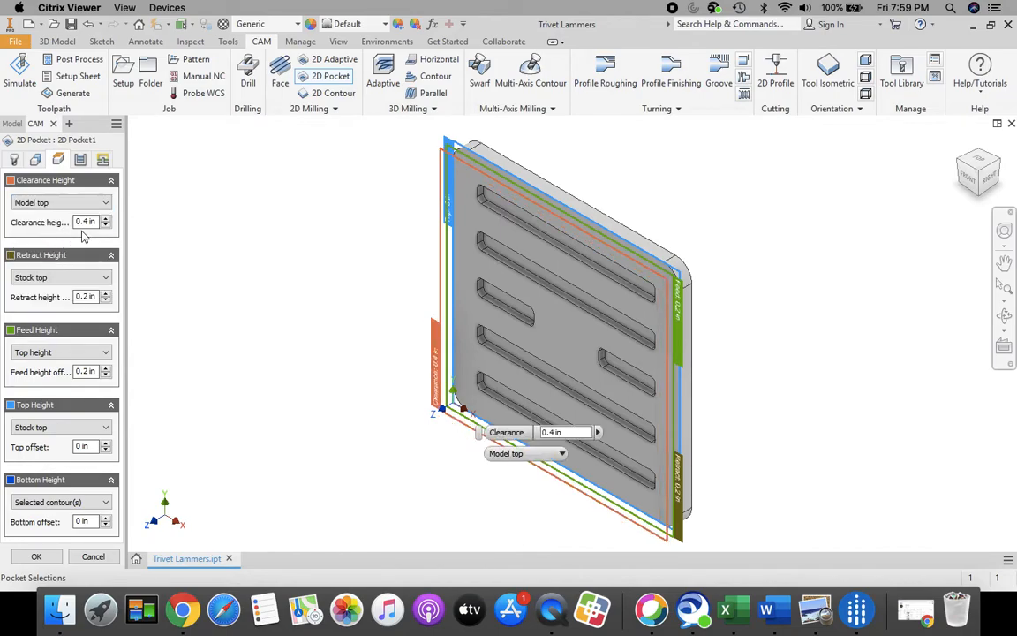
# Set the clearance height offset to 0.2 in, measured from Model top
pyautogui.click(105, 226)
pyautogui.click(104, 226)
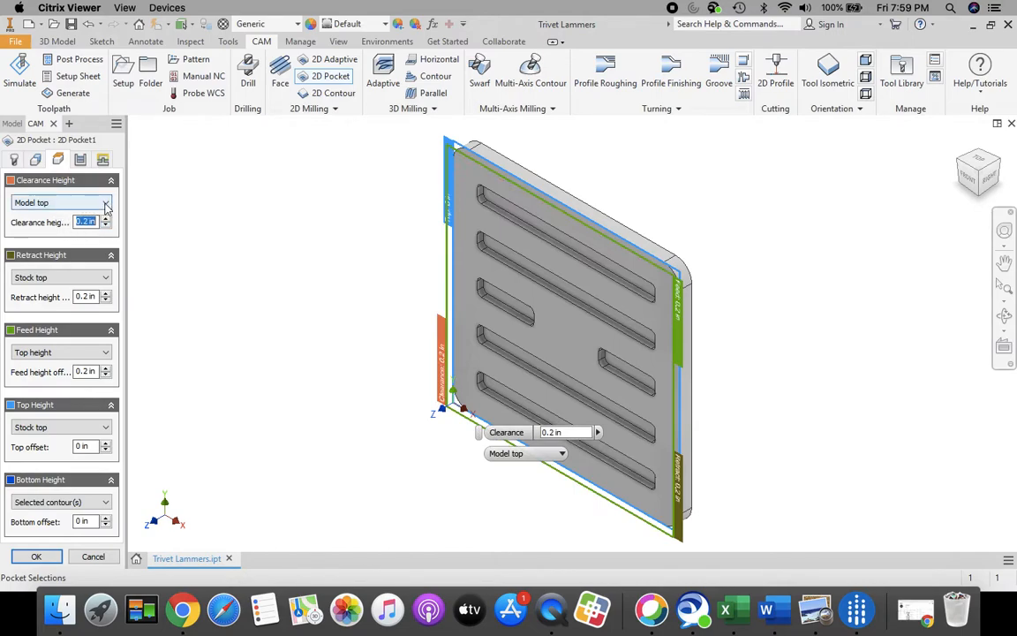
pyautogui.click(106, 204)
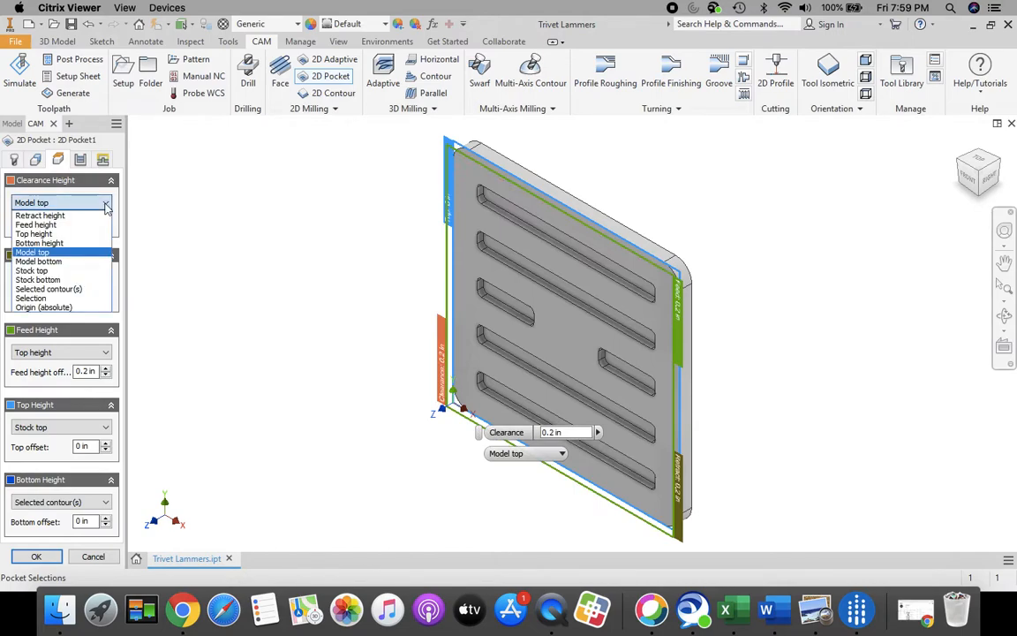
pyautogui.click(49, 254)
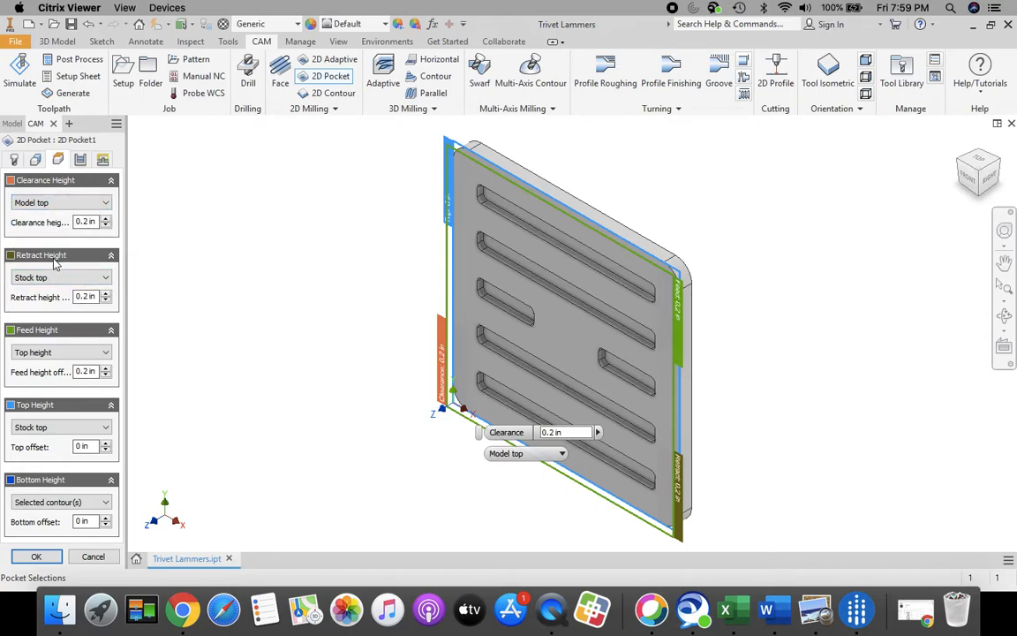
# Set the pocket operation's retract height and feed height to be measured from Model top
pyautogui.click(104, 280)
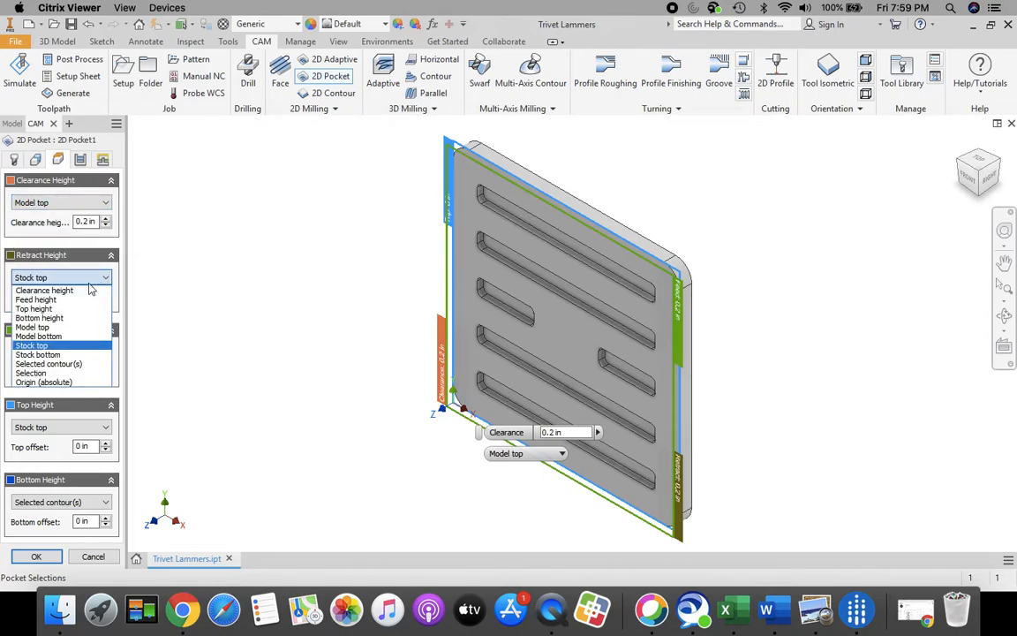
pyautogui.click(60, 330)
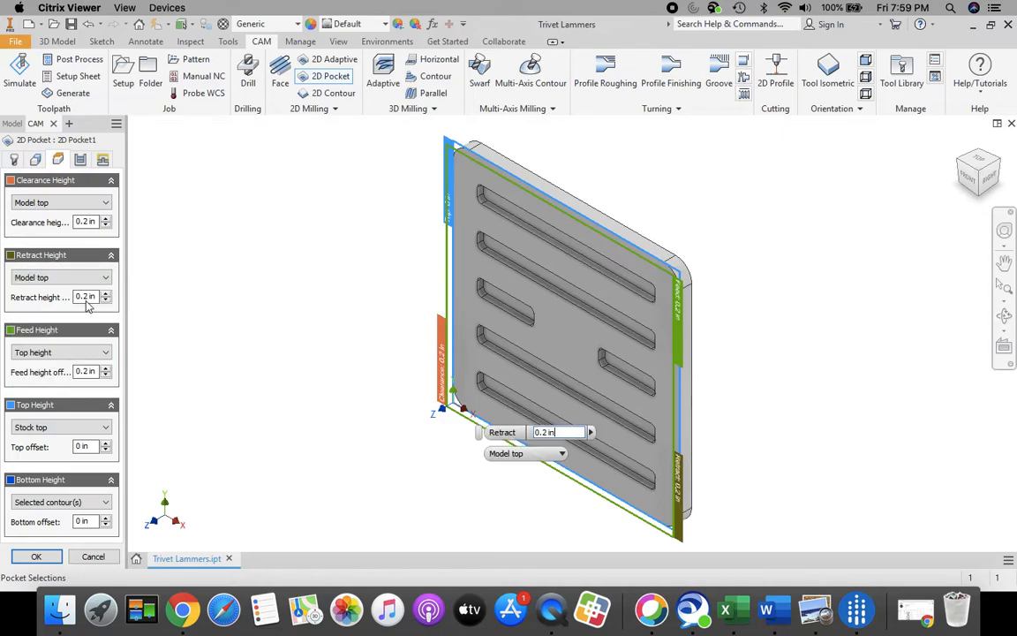
pyautogui.click(105, 353)
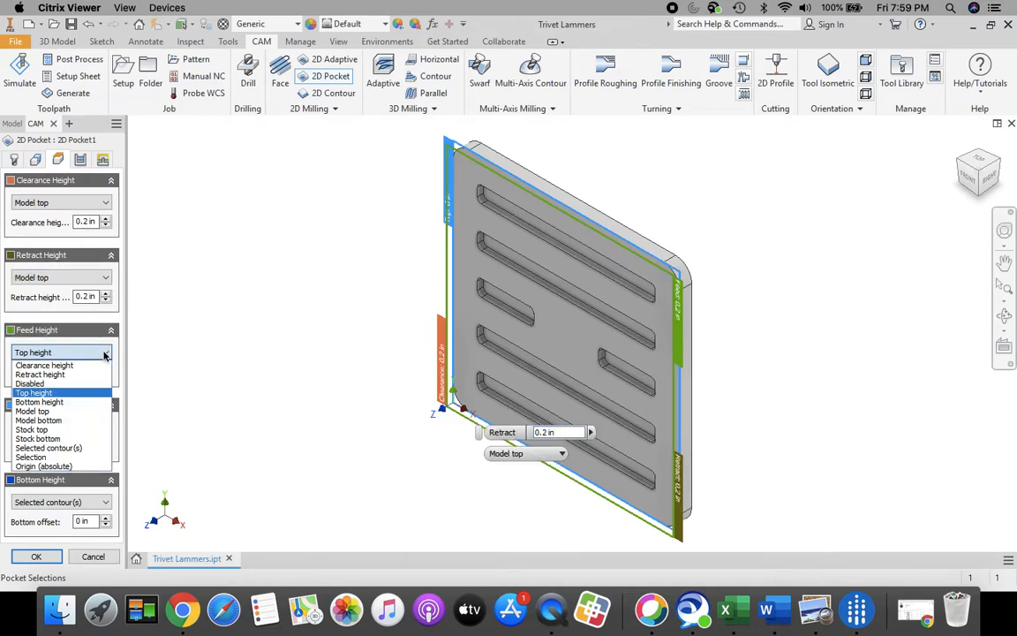
pyautogui.click(51, 410)
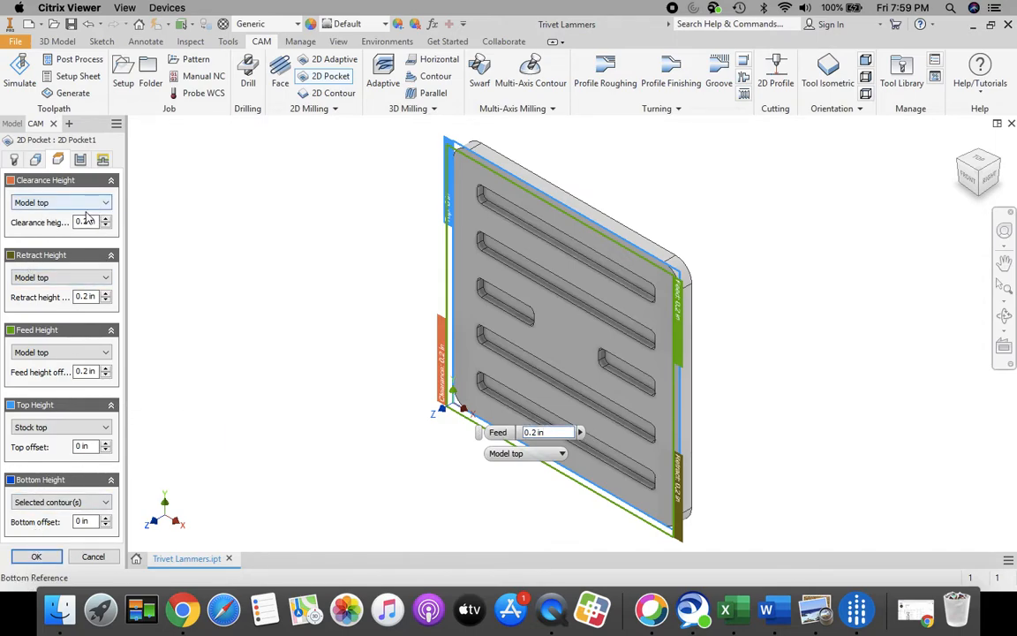
# Turn off Stock to Leave for the pocket passes and disable both the lead-in and lead-out moves
pyautogui.click(81, 160)
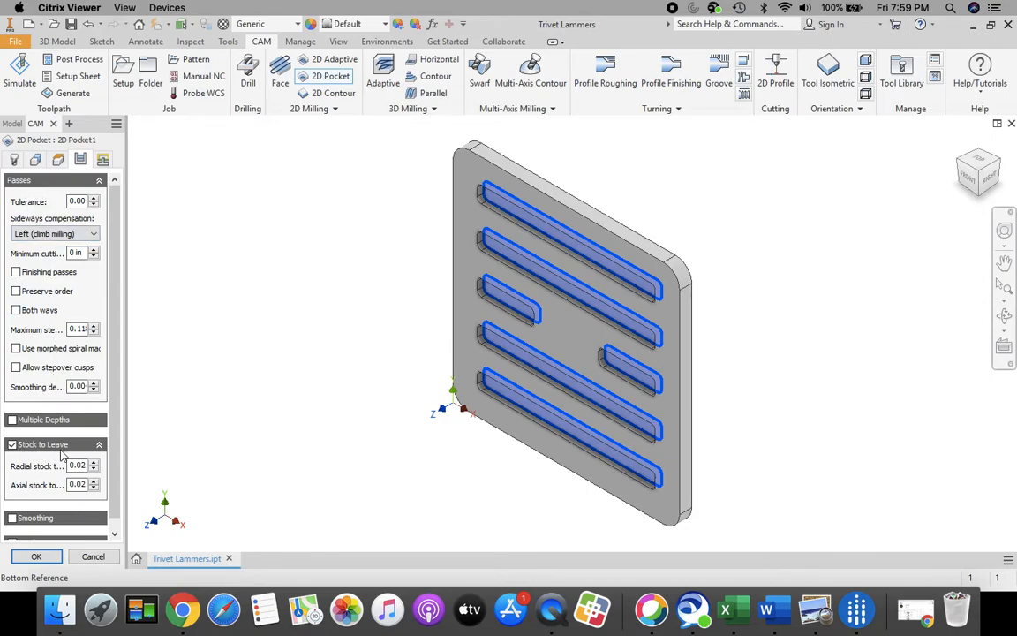
pyautogui.click(13, 446)
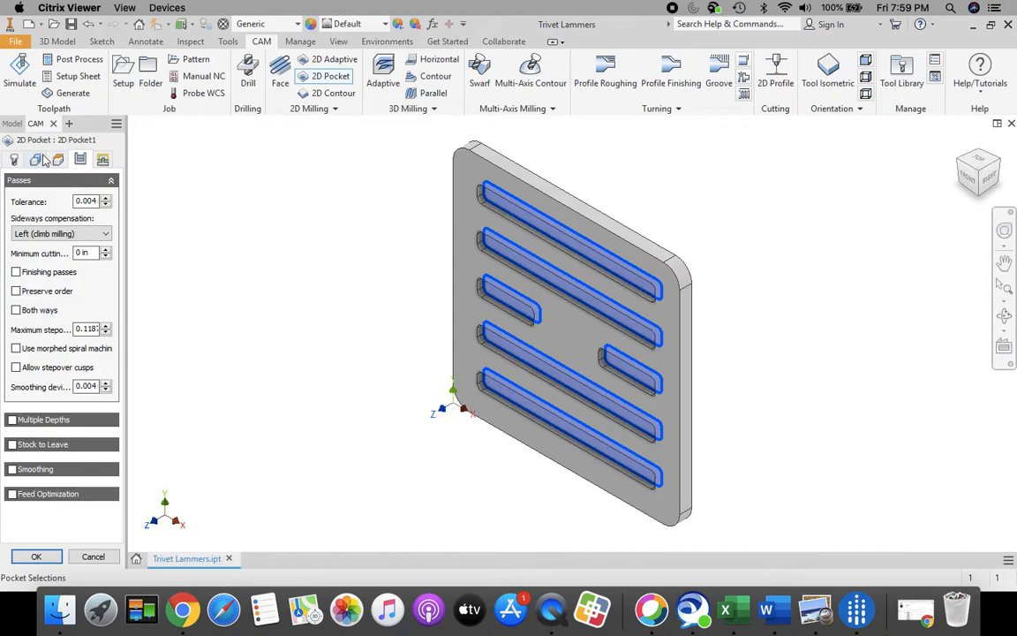
pyautogui.click(104, 160)
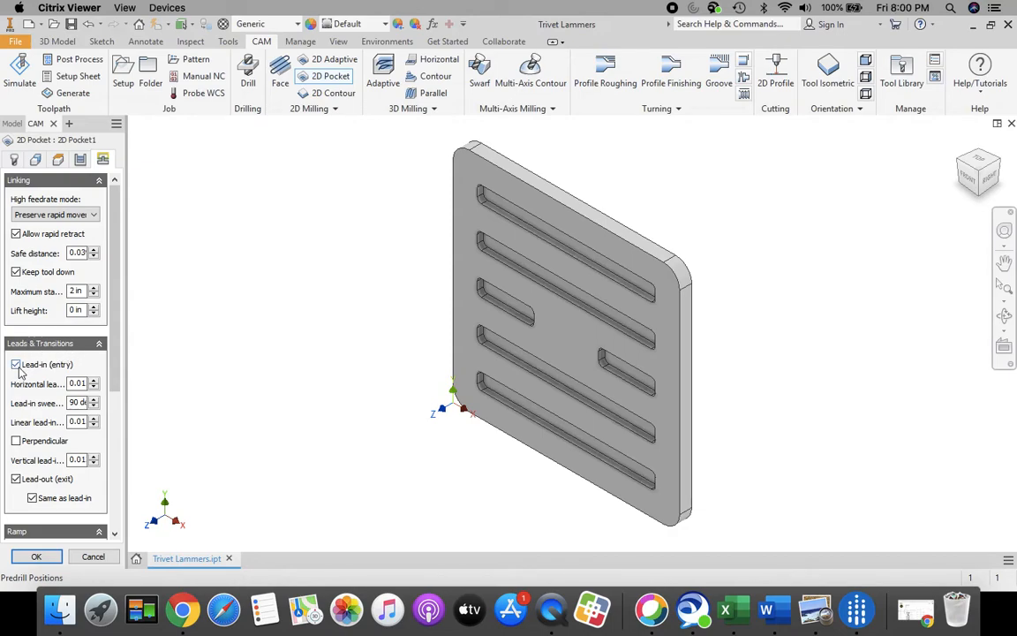
pyautogui.click(16, 365)
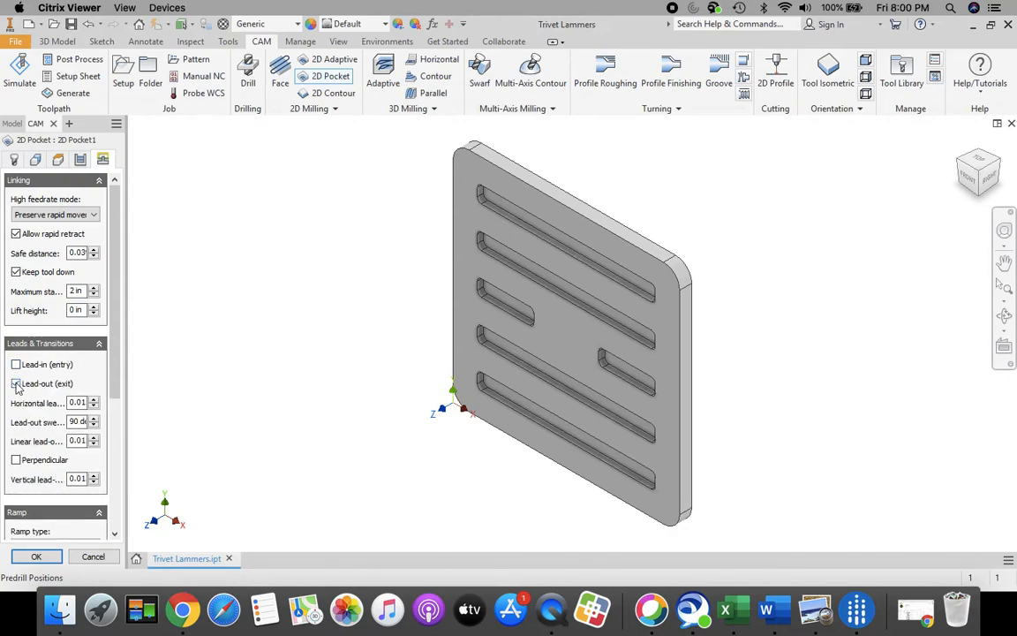
pyautogui.click(16, 383)
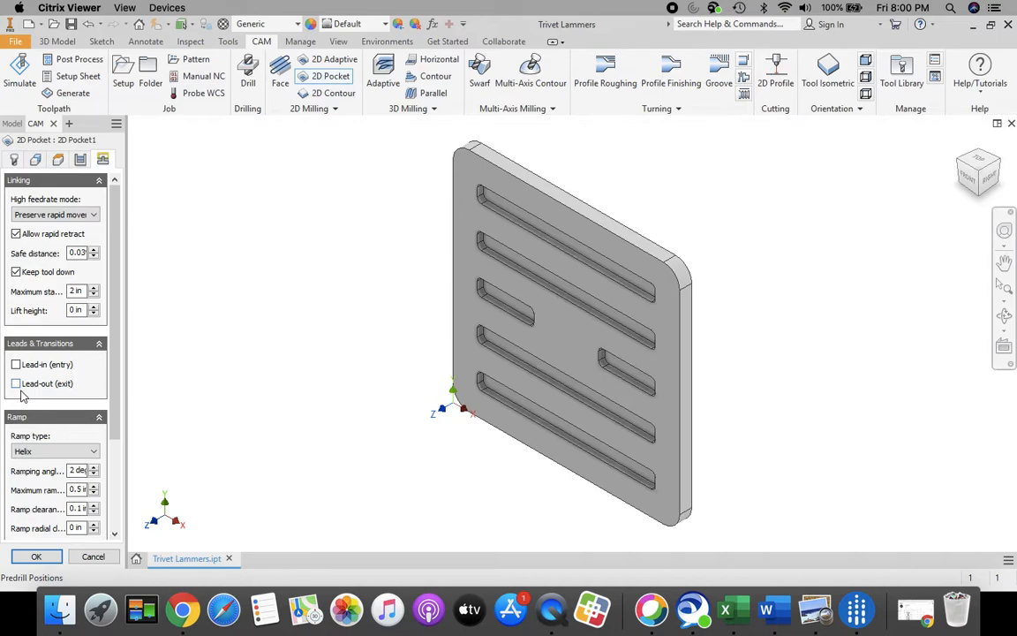
# Set the ramp type to Plunge and accept the 2D Pocket operation
pyautogui.click(42, 453)
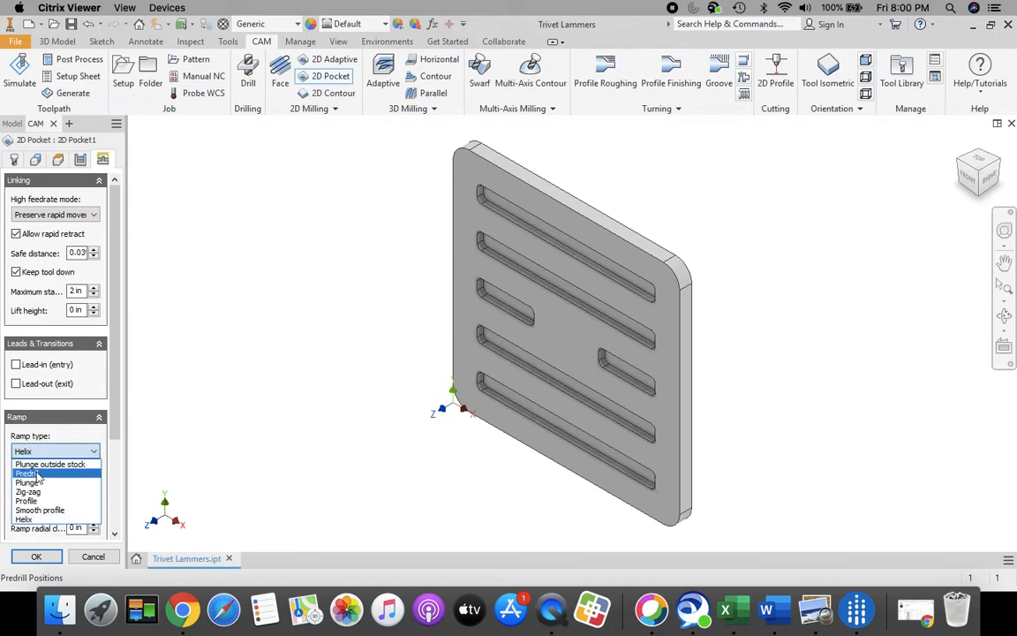
pyautogui.click(37, 486)
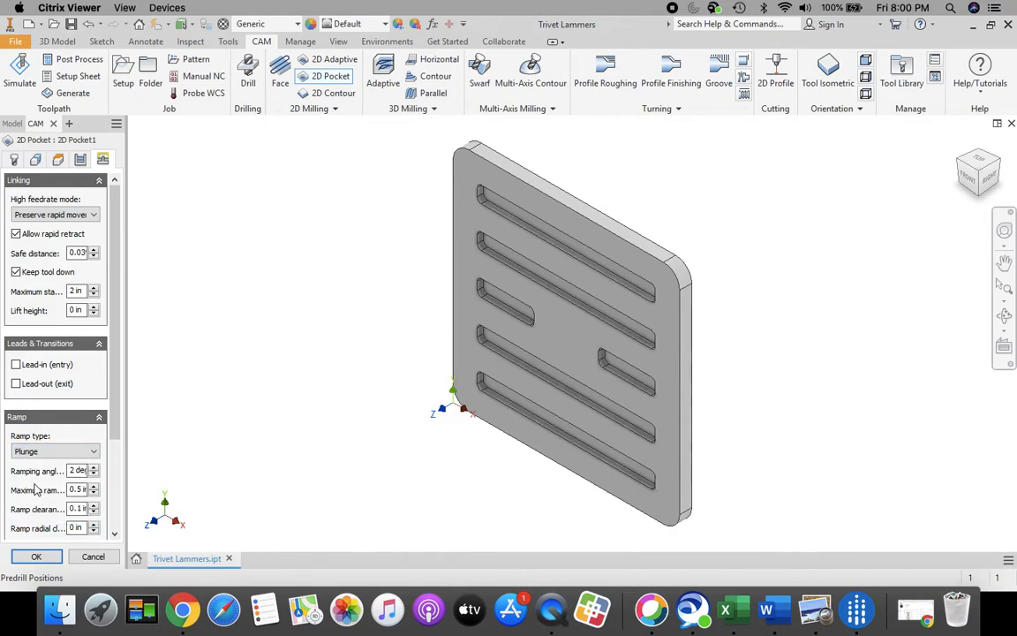
pyautogui.click(35, 557)
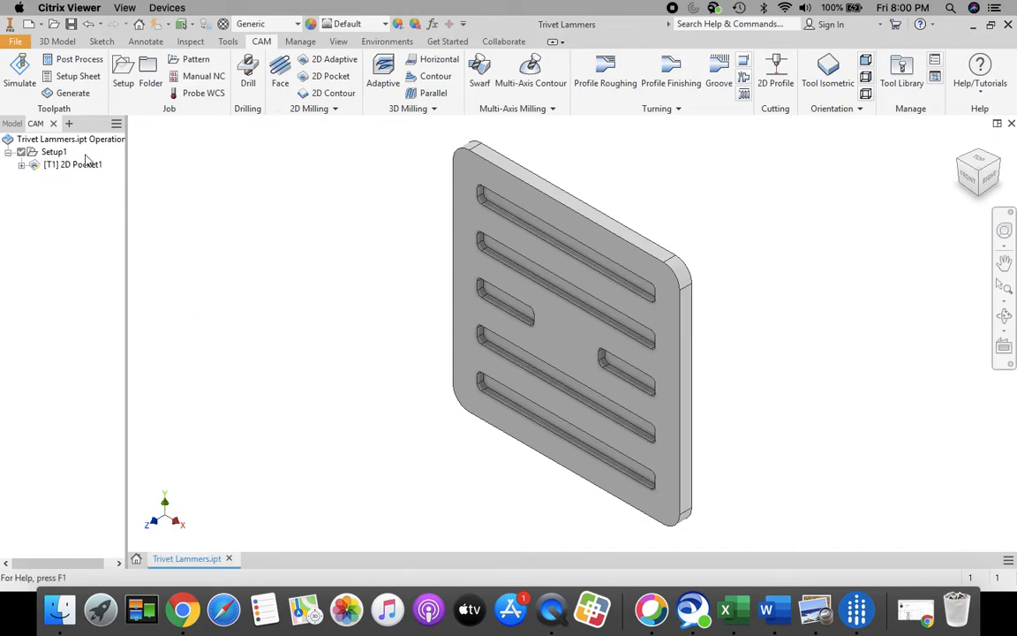
# Simulate the pocket toolpath with the stock shown, play it through all six slots, and close the simulation
pyautogui.click(21, 71)
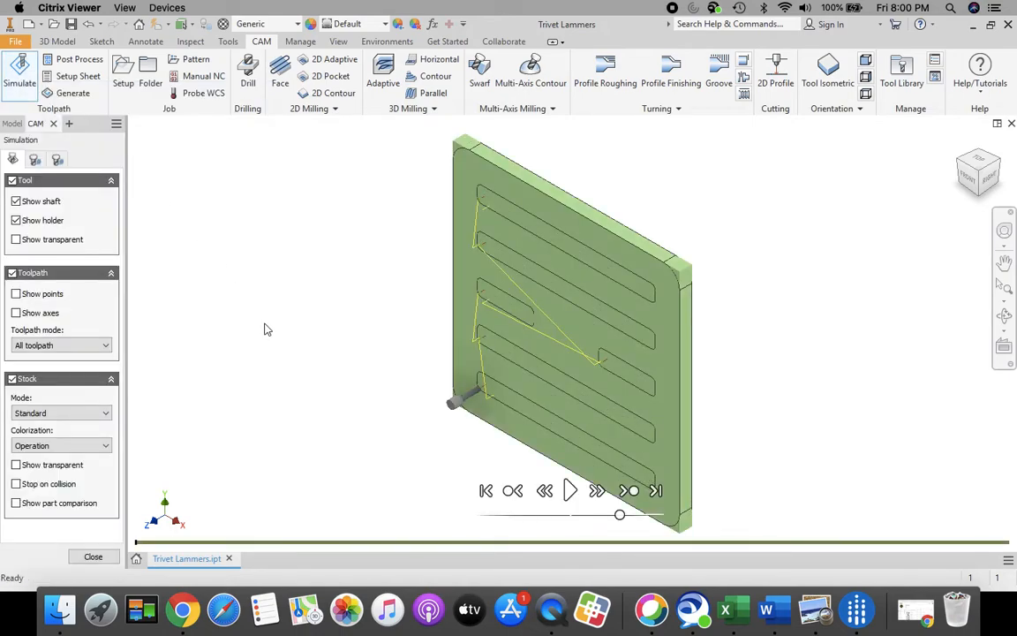
pyautogui.click(12, 379)
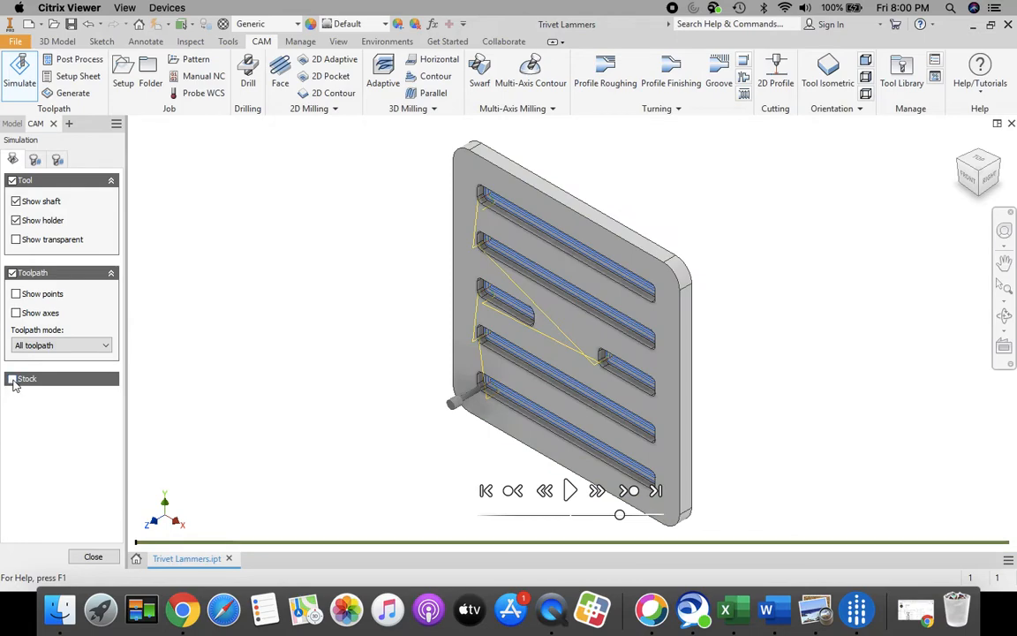
pyautogui.click(12, 380)
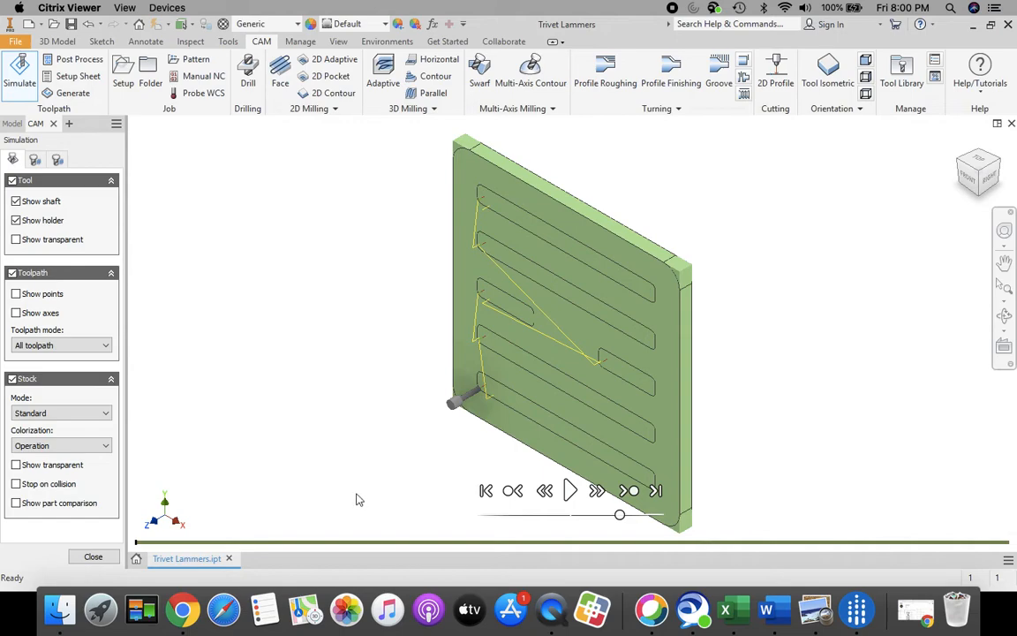
pyautogui.click(570, 492)
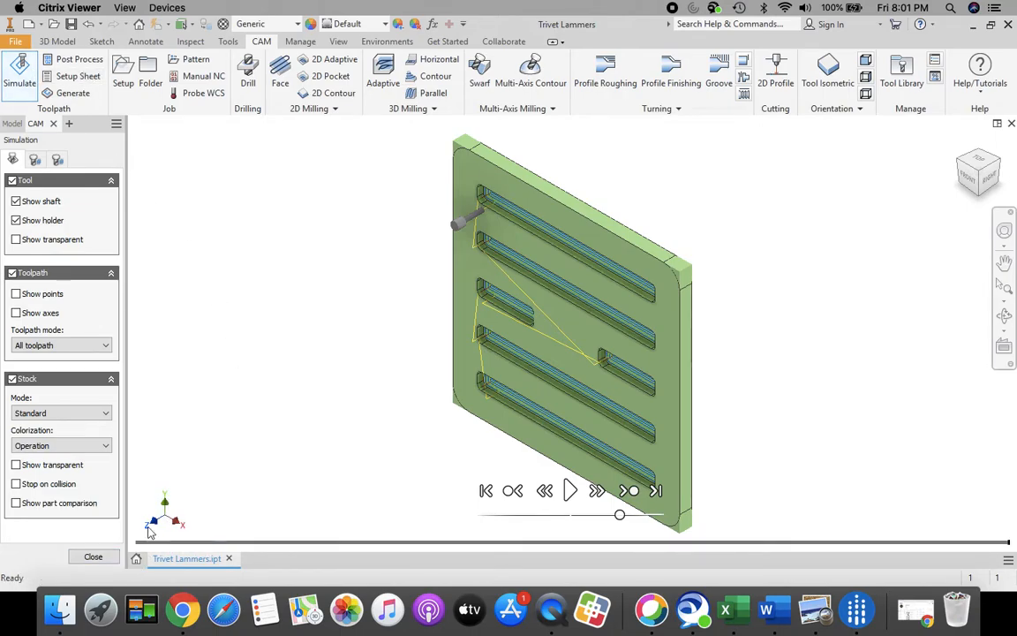
pyautogui.click(92, 558)
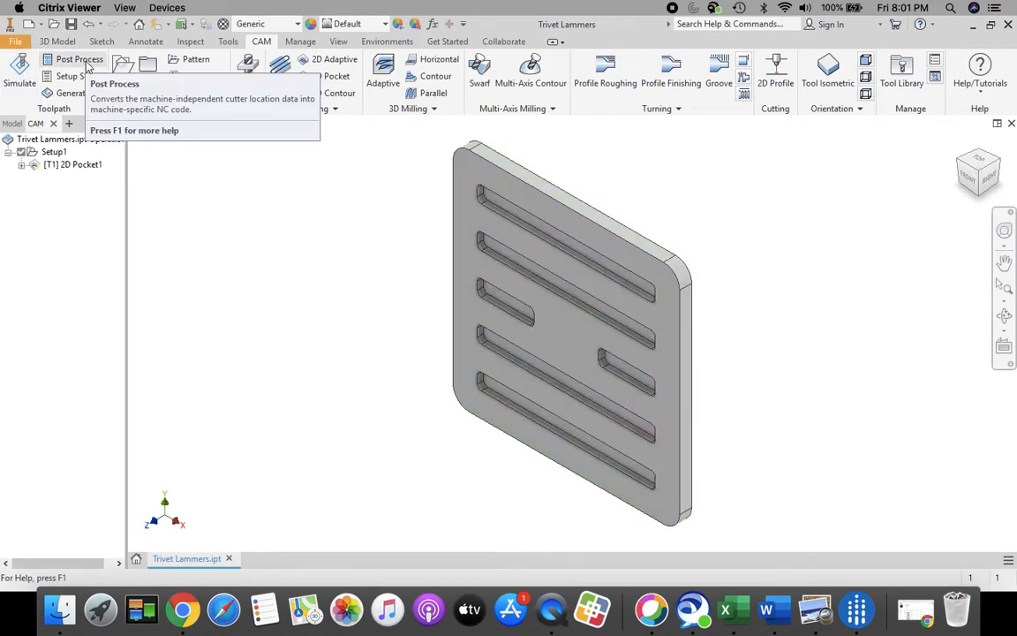
# Start post-processing the toolpath and browse This PC for the post processor's output folder
pyautogui.click(86, 64)
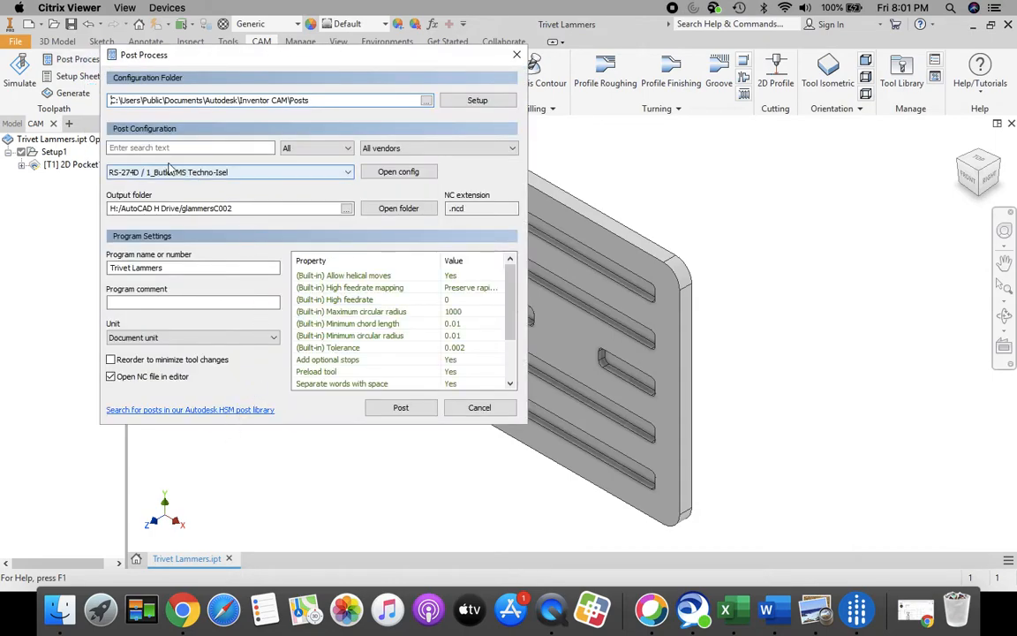
pyautogui.click(347, 212)
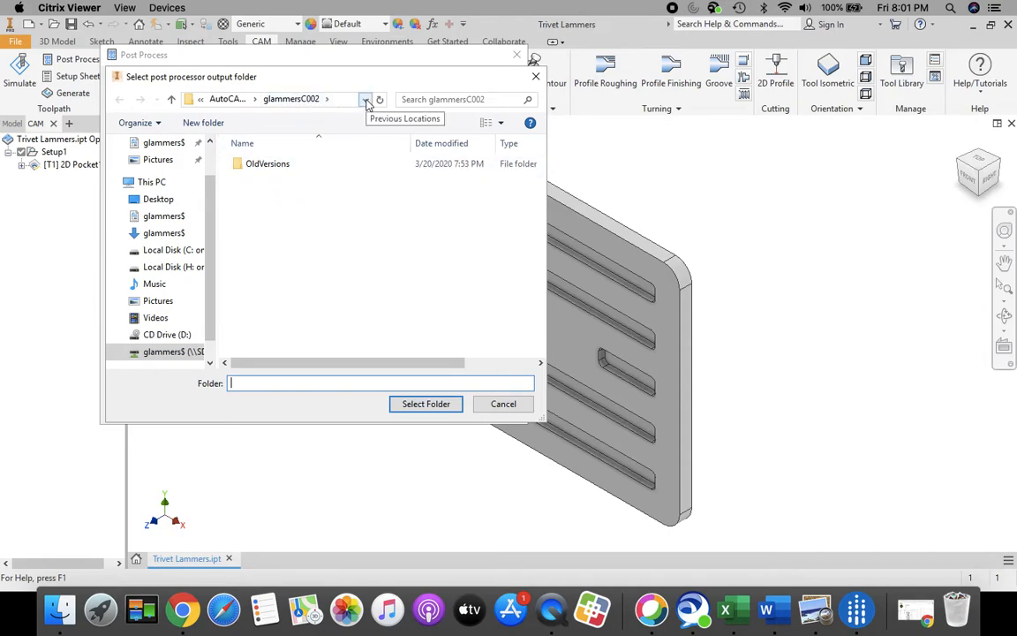
pyautogui.click(366, 101)
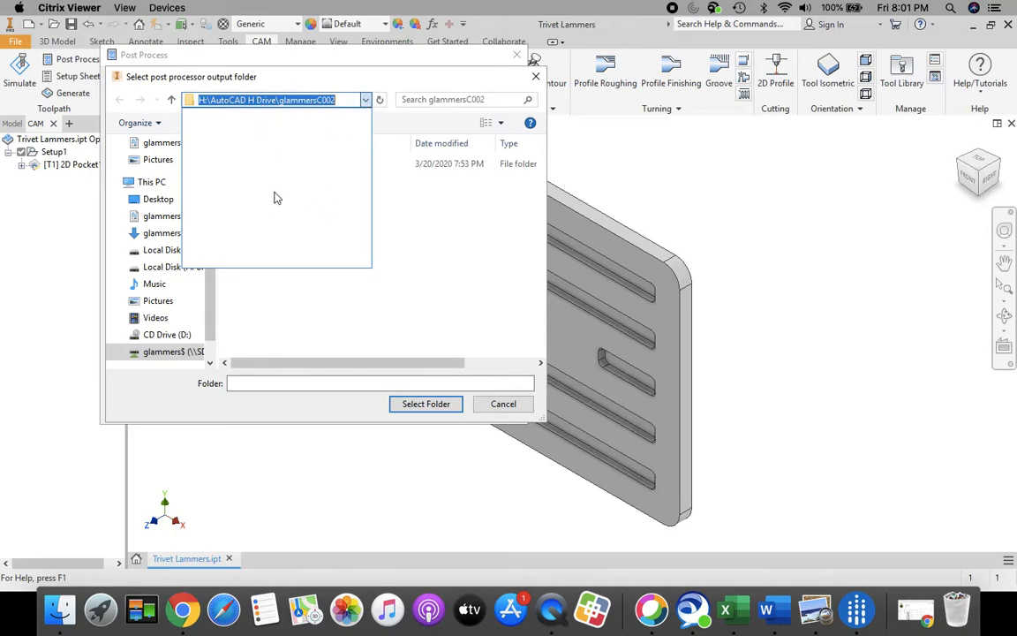
pyautogui.click(305, 332)
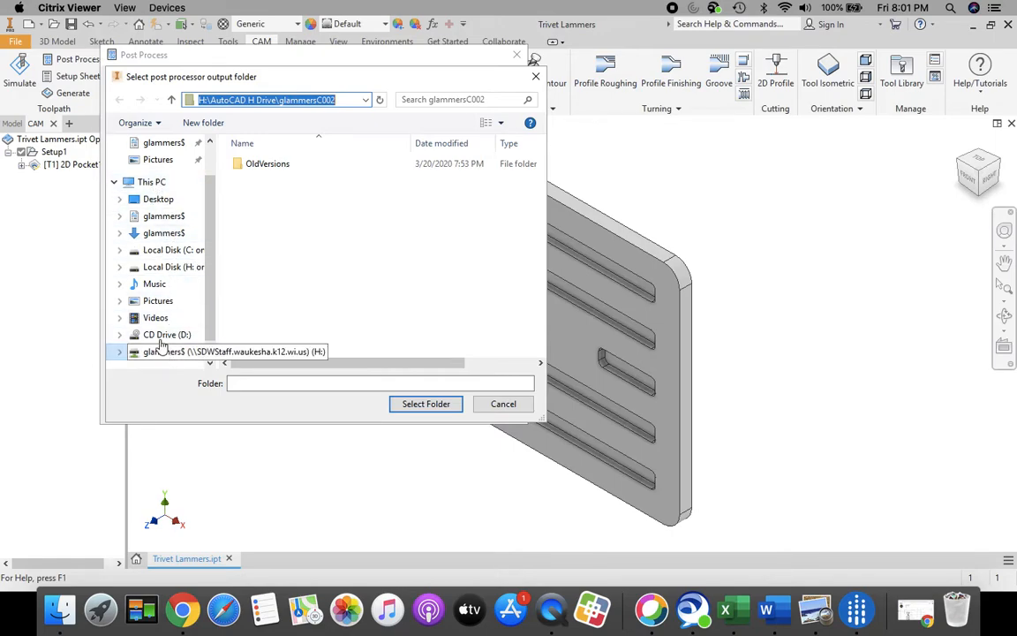
pyautogui.scroll(-1, 155, 332)
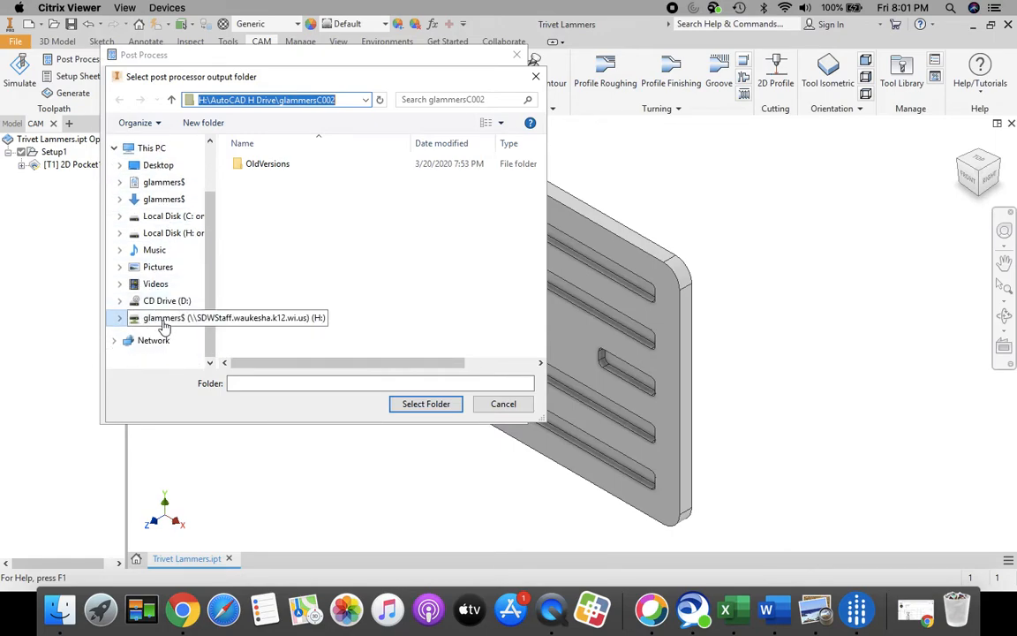
pyautogui.scroll(1, 152, 323)
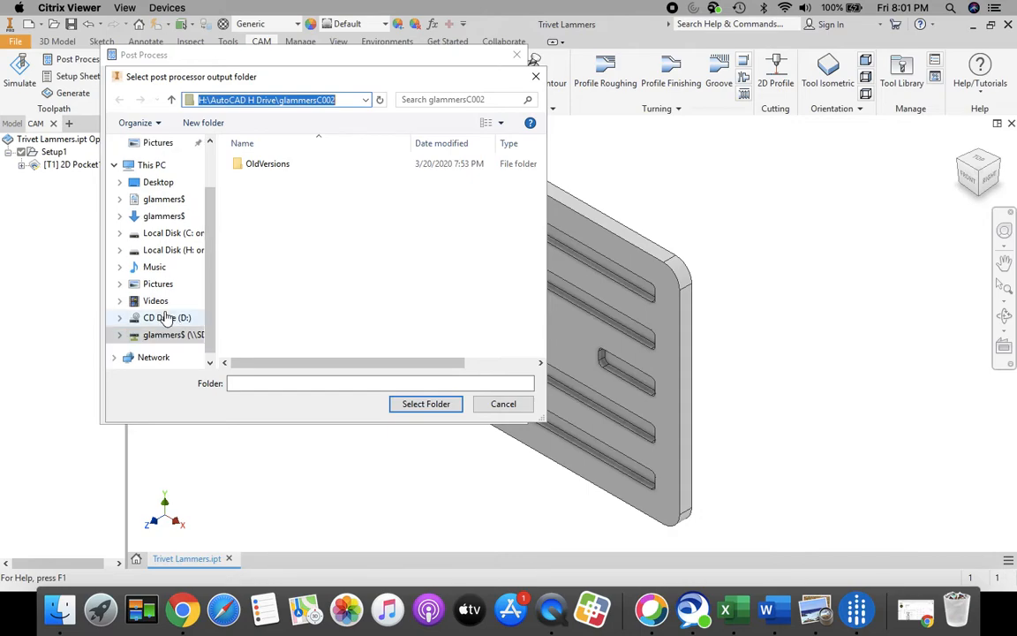
pyautogui.click(113, 165)
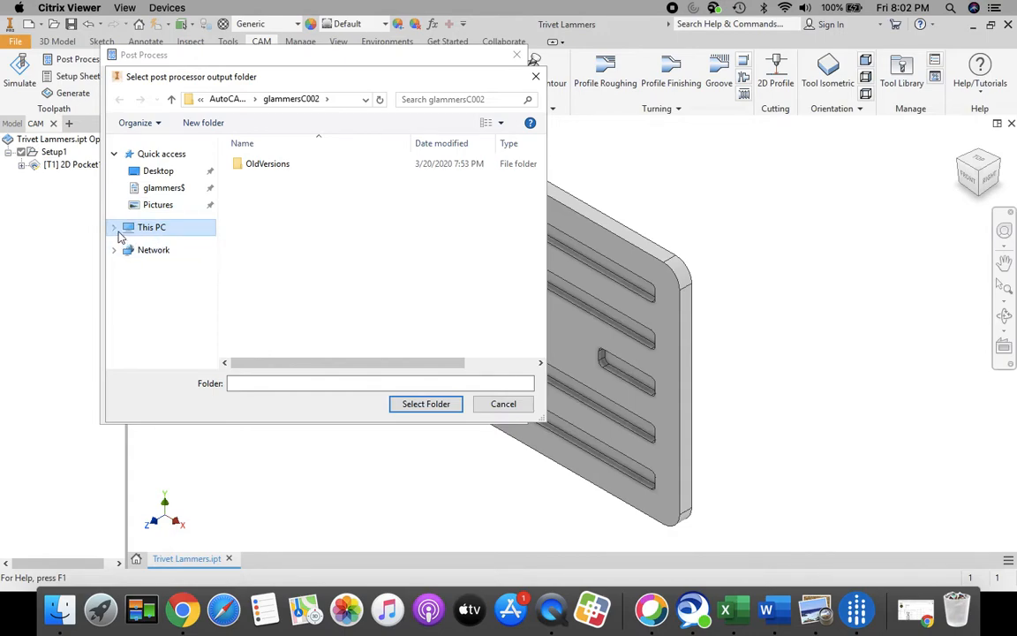
pyautogui.click(115, 228)
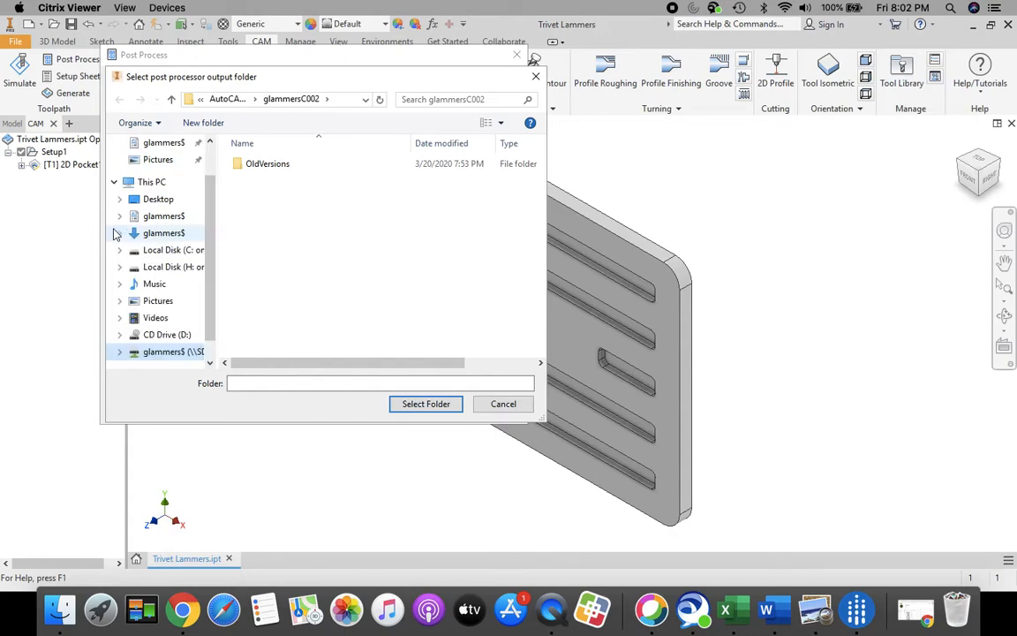
# Choose the owner's C002 folder inside AutoCAD H Drive on the H: network drive as the output folder
pyautogui.click(163, 353)
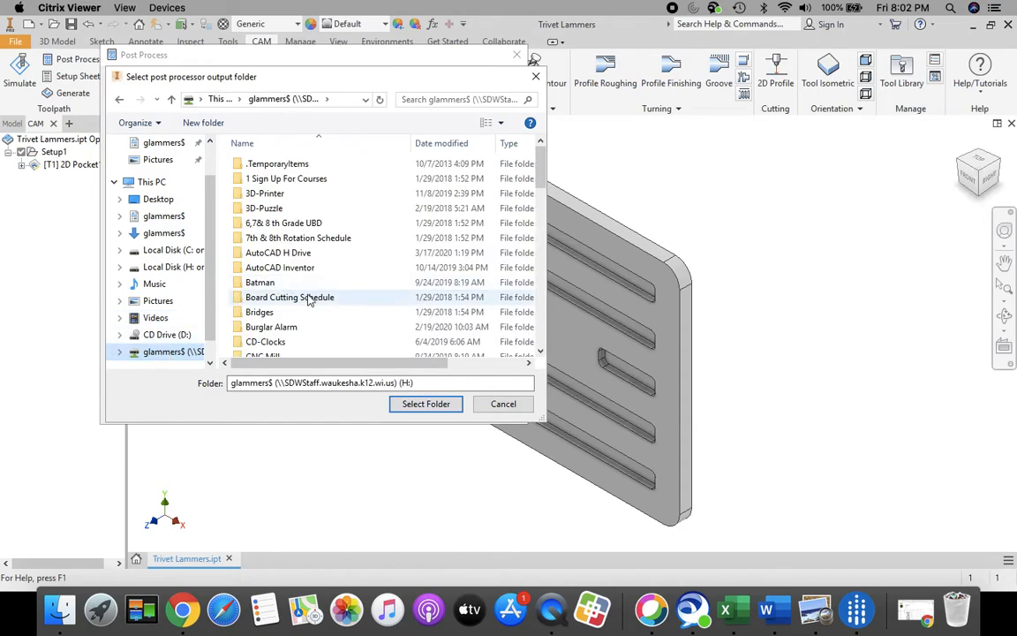
pyautogui.scroll(-3, 307, 295)
pyautogui.scroll(3, 308, 300)
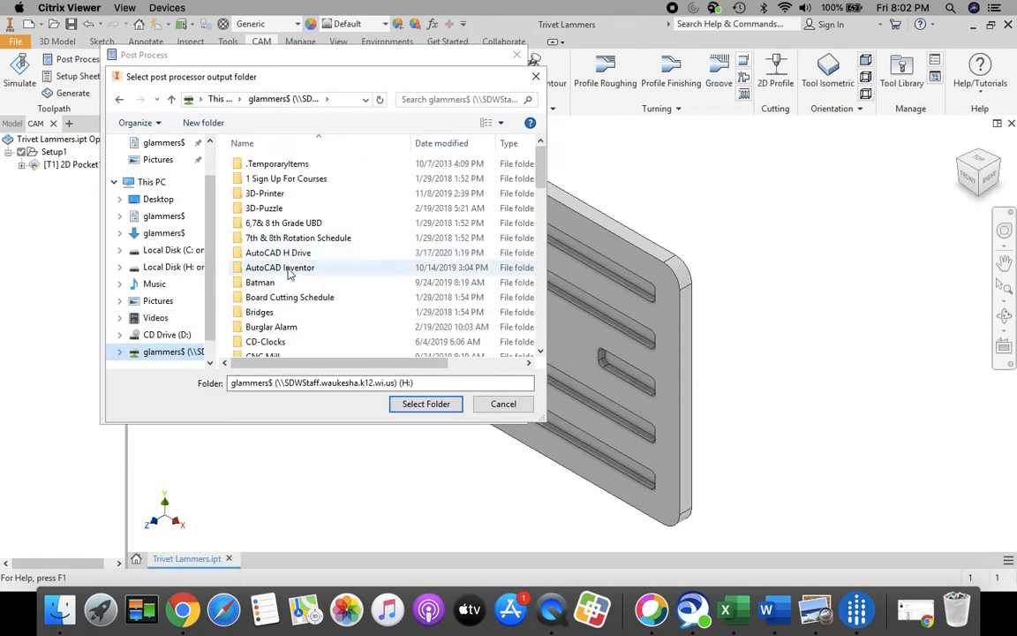
pyautogui.click(294, 254)
pyautogui.doubleClick(298, 254)
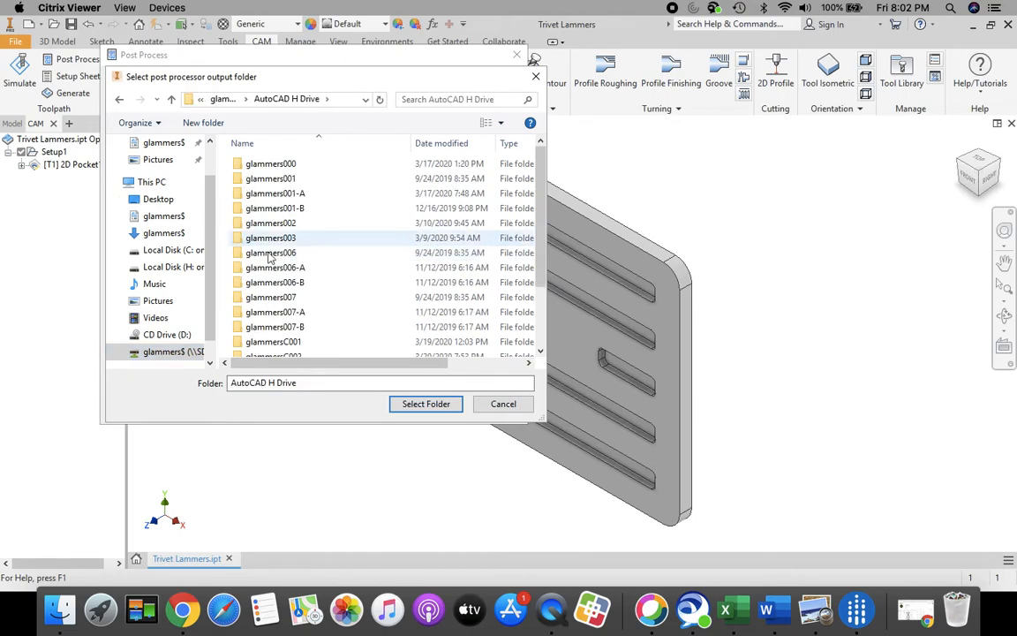
pyautogui.scroll(-2, 328, 270)
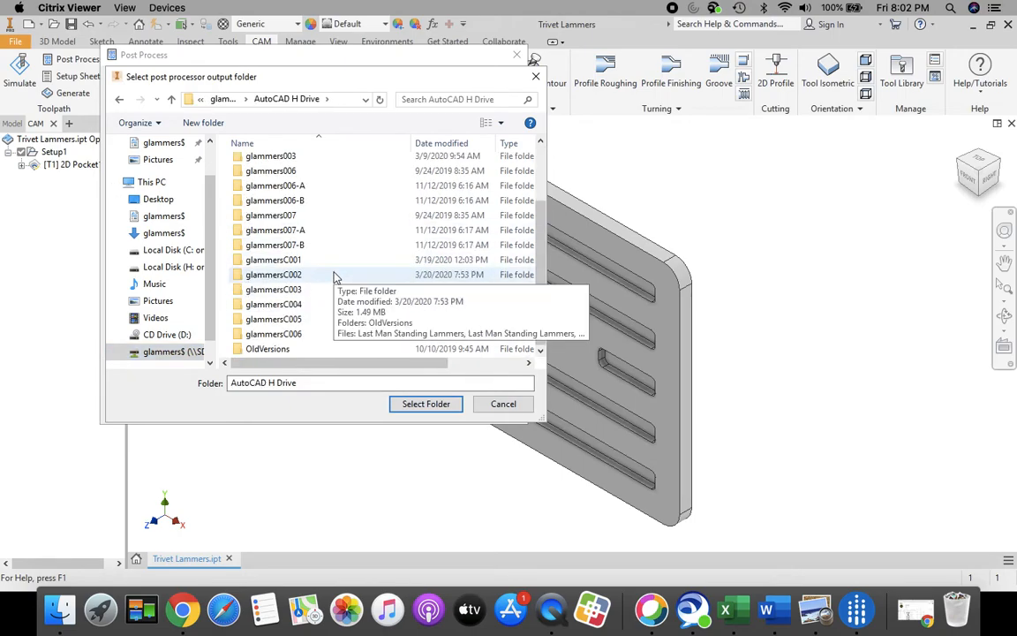
pyautogui.click(336, 275)
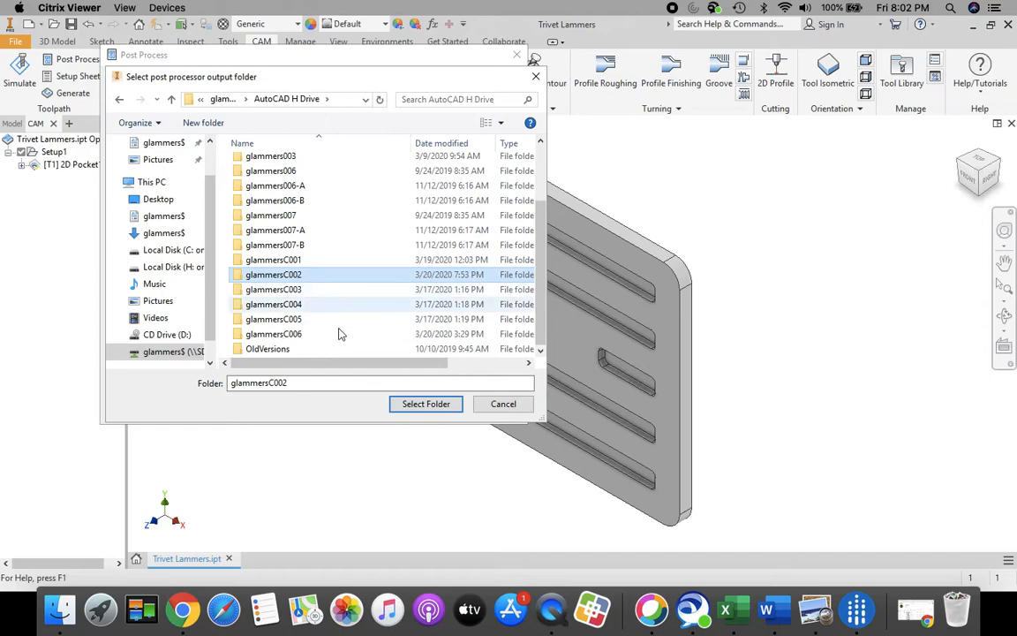
pyautogui.click(428, 405)
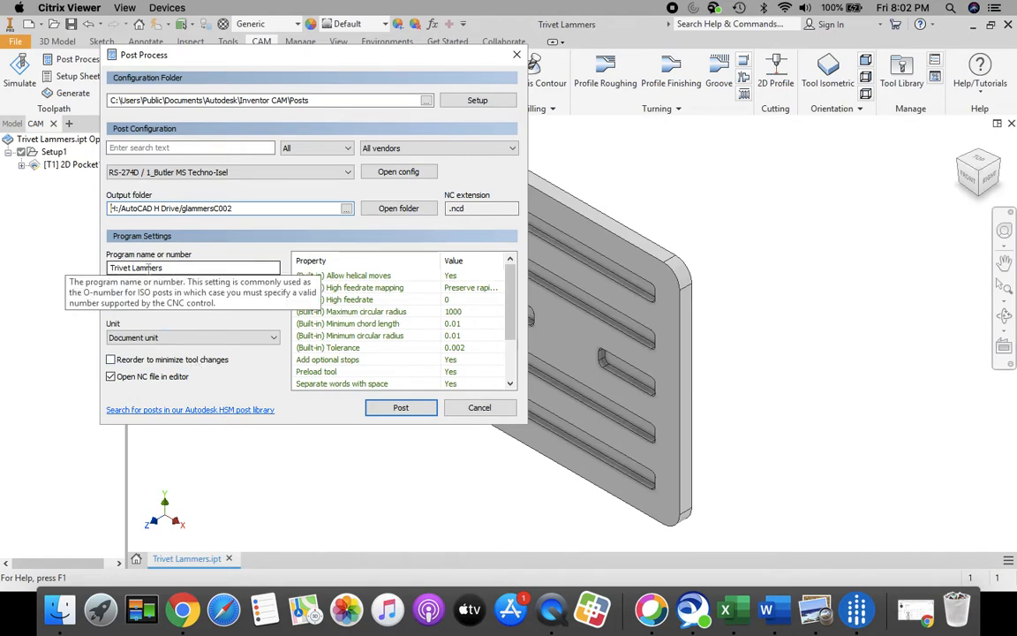
# Post the NC program under the suggested trivet file name, replacing the existing .ncd file
pyautogui.click(402, 408)
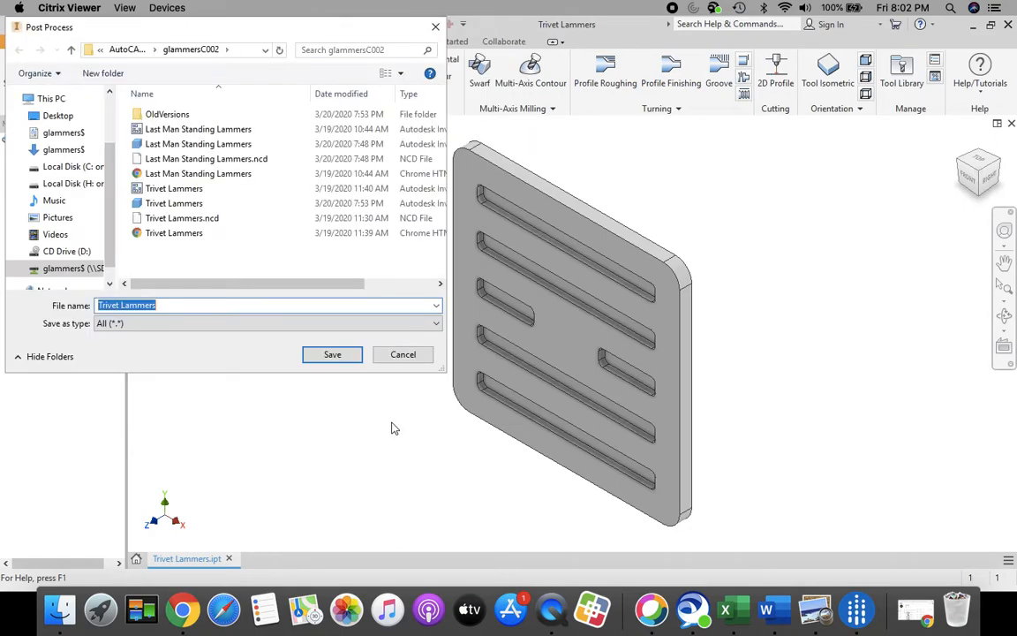
pyautogui.click(332, 356)
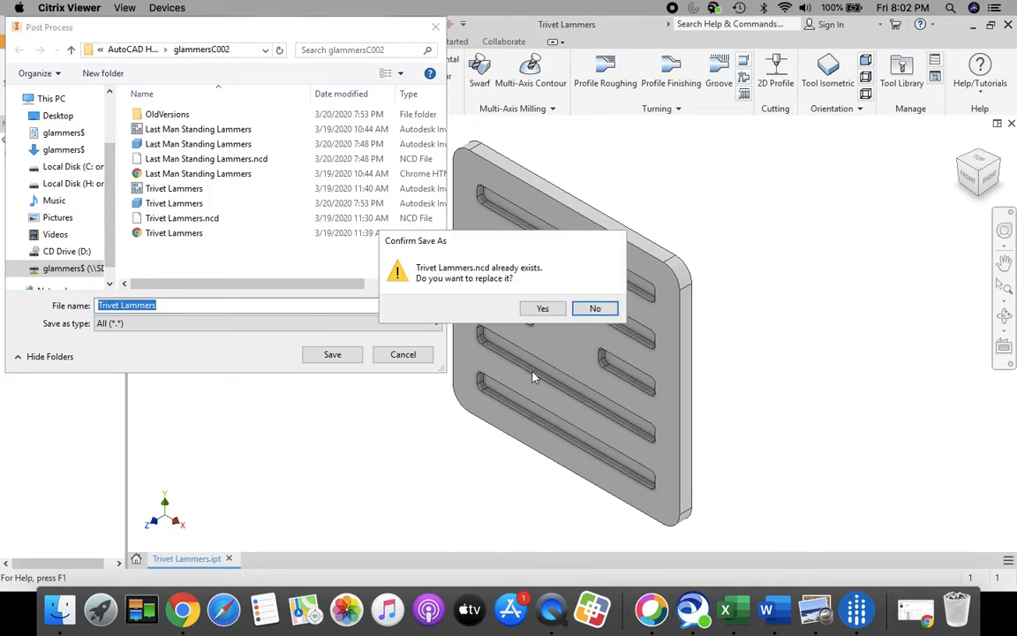
pyautogui.click(543, 309)
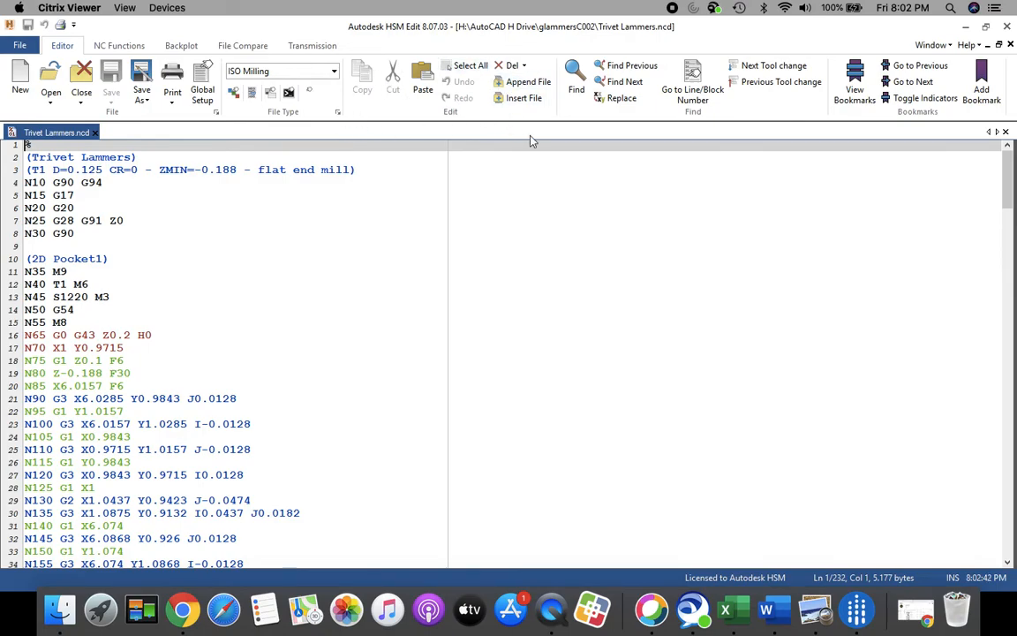
# Close the NC code editor and save the trivet part file
pyautogui.click(1007, 29)
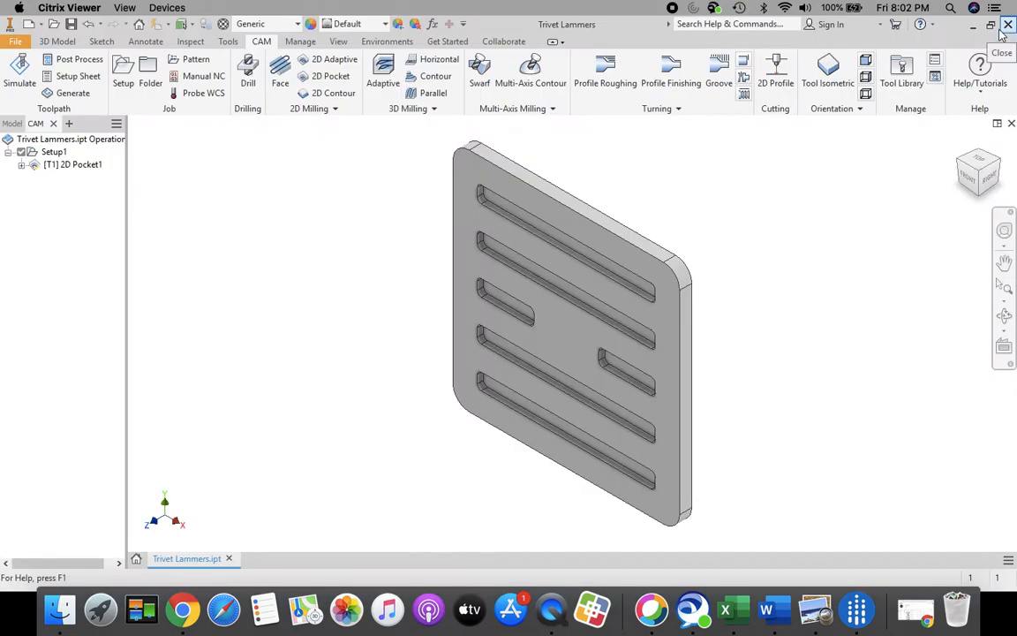
pyautogui.click(15, 43)
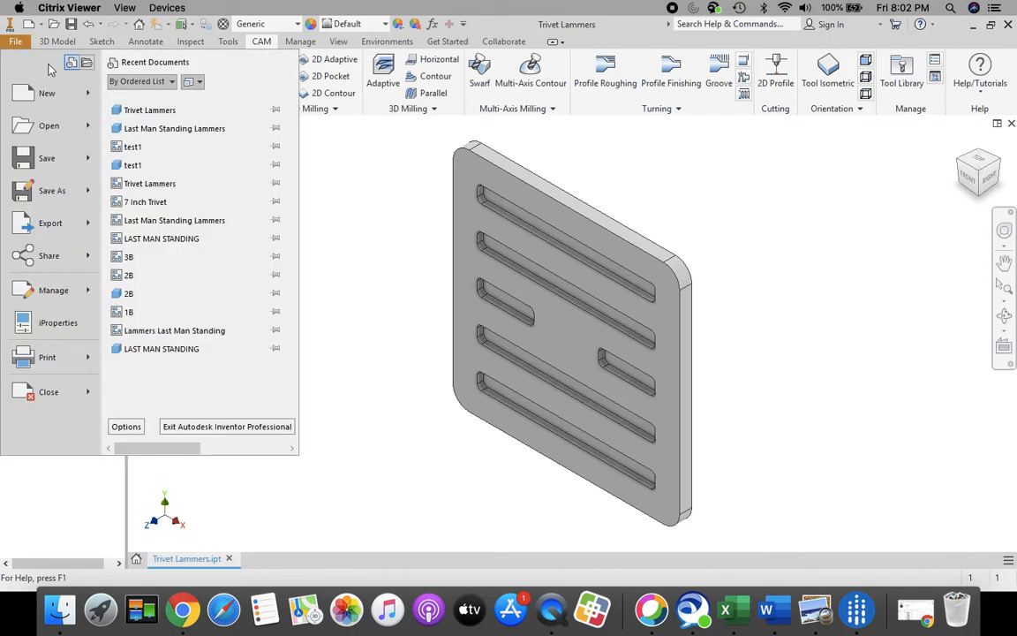
pyautogui.click(48, 166)
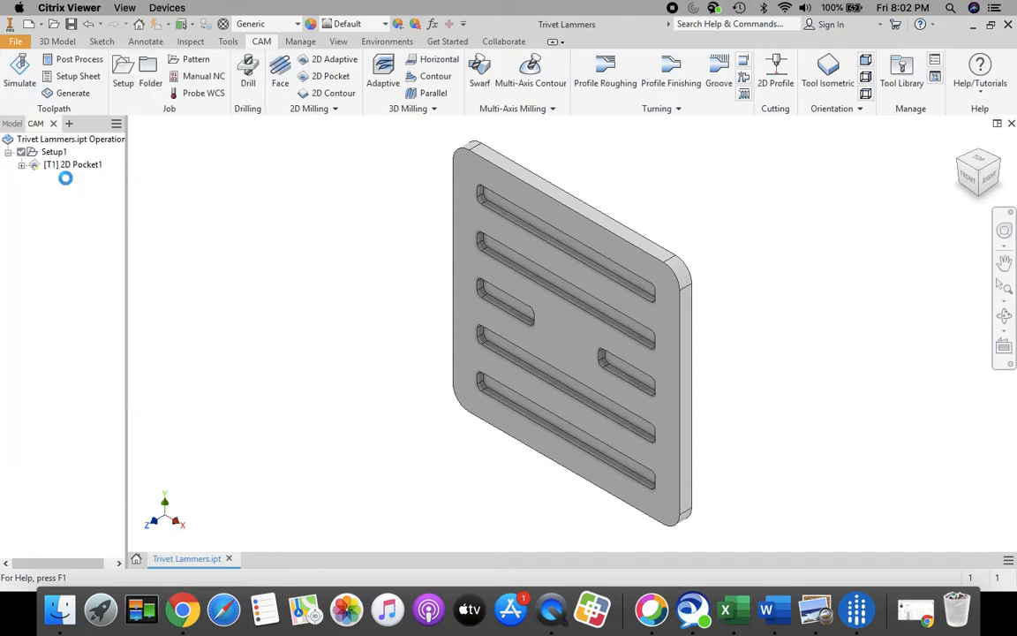